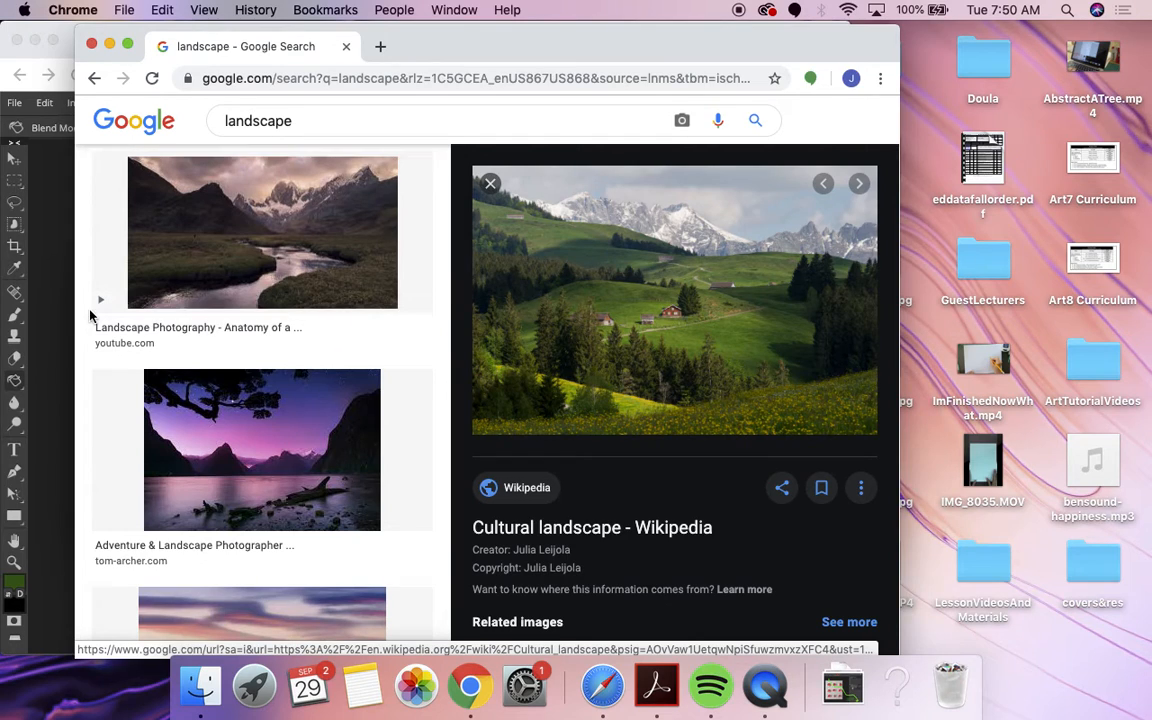
# Step: Switch to Photopea and create a new project of 2560 × 1440 px at 72 DPI with a white background
pyautogui.click(46, 281)
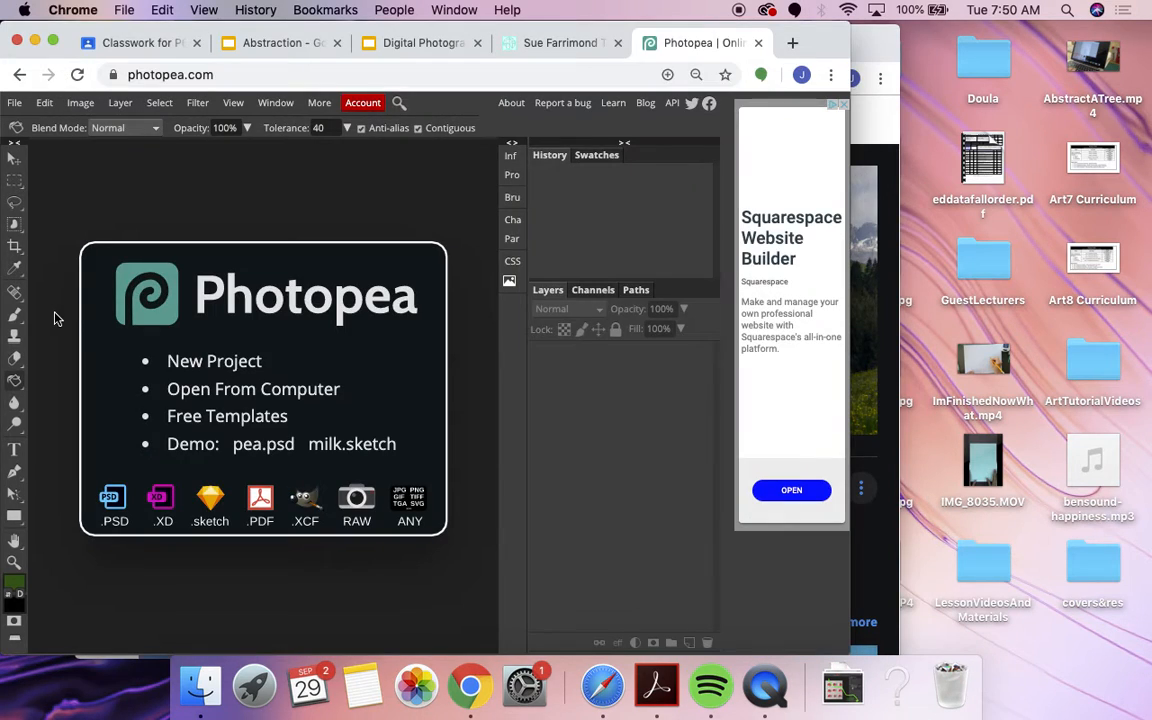
pyautogui.click(166, 362)
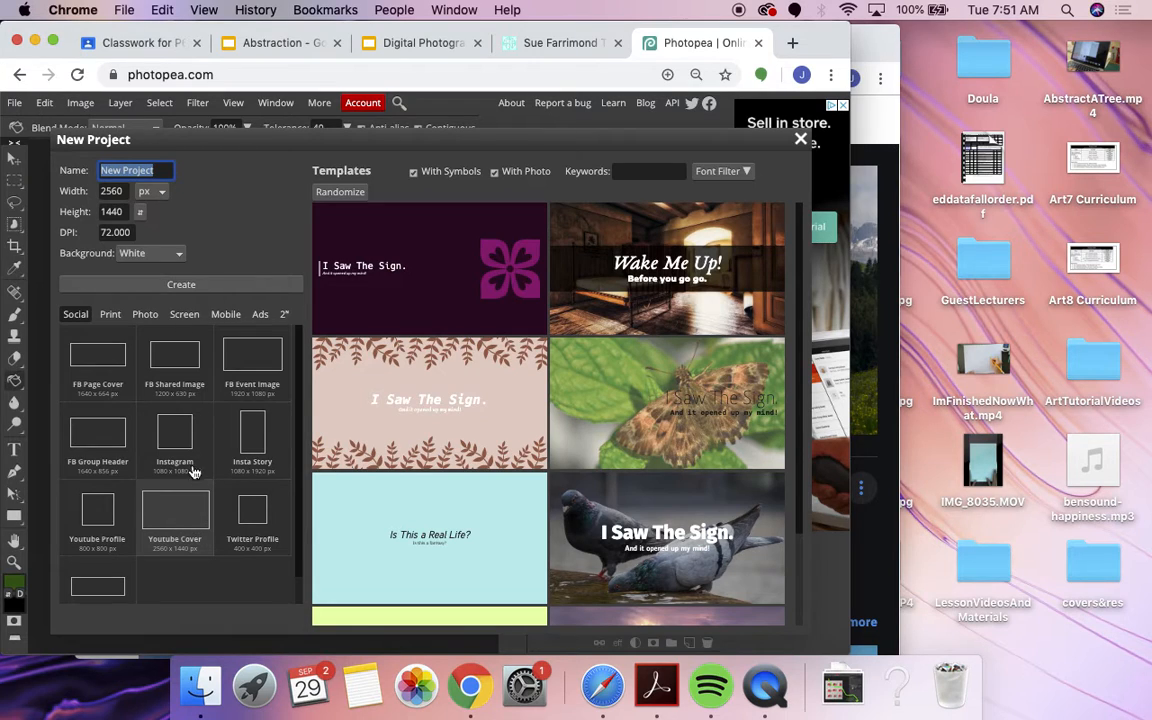
pyautogui.click(222, 285)
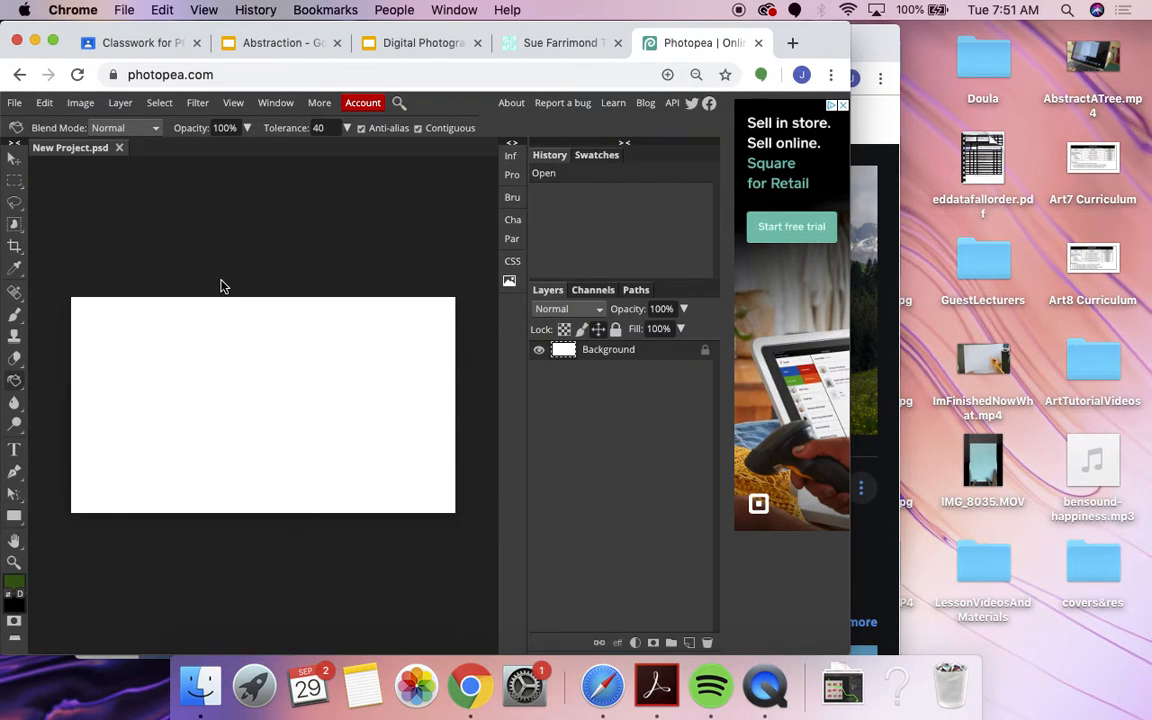
pyautogui.click(885, 119)
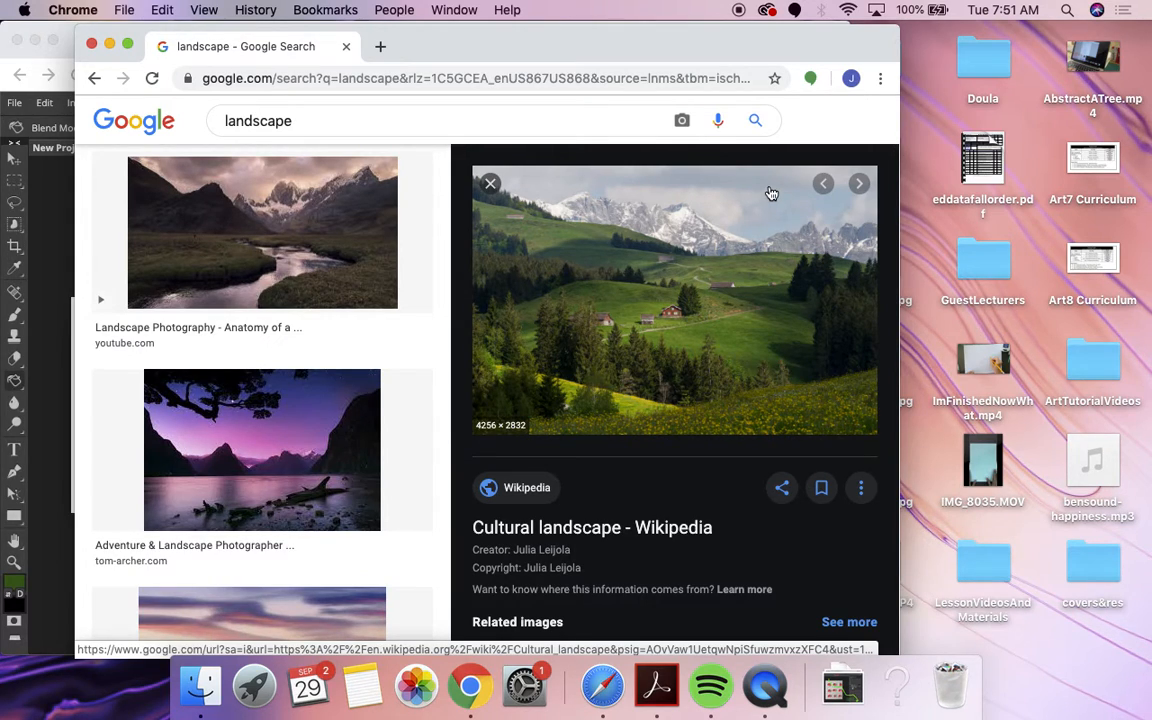
pyautogui.click(55, 243)
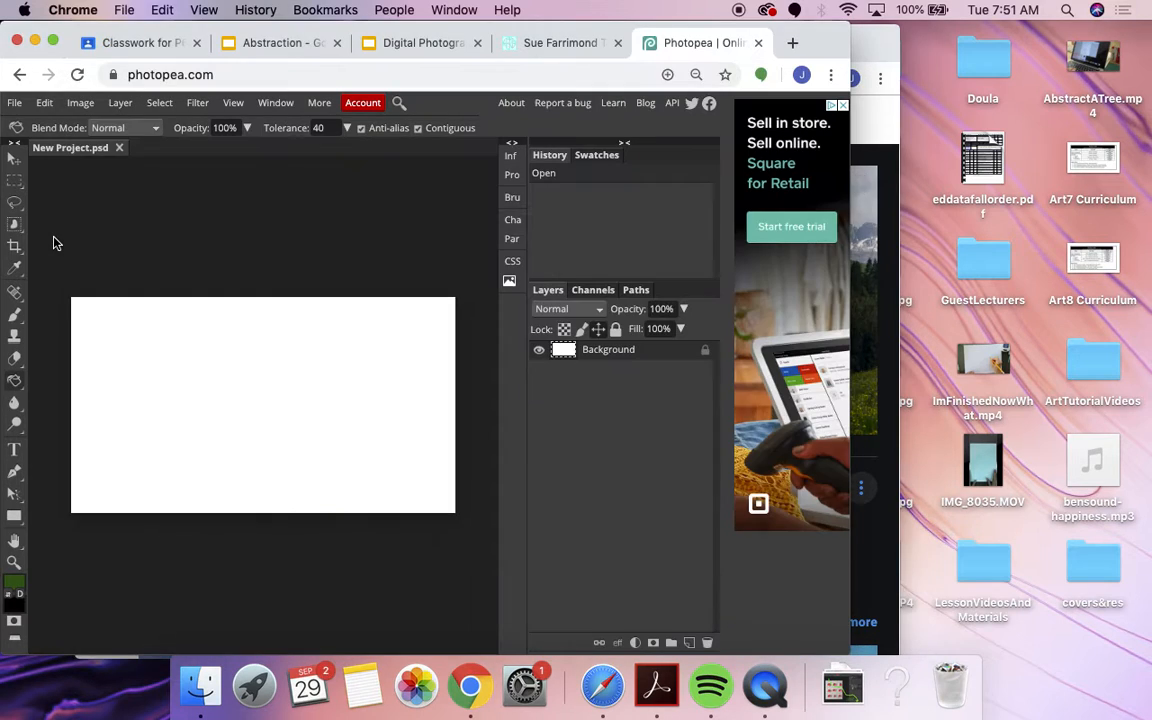
pyautogui.moveTo(850, 338); pyautogui.dragTo(628, 340)
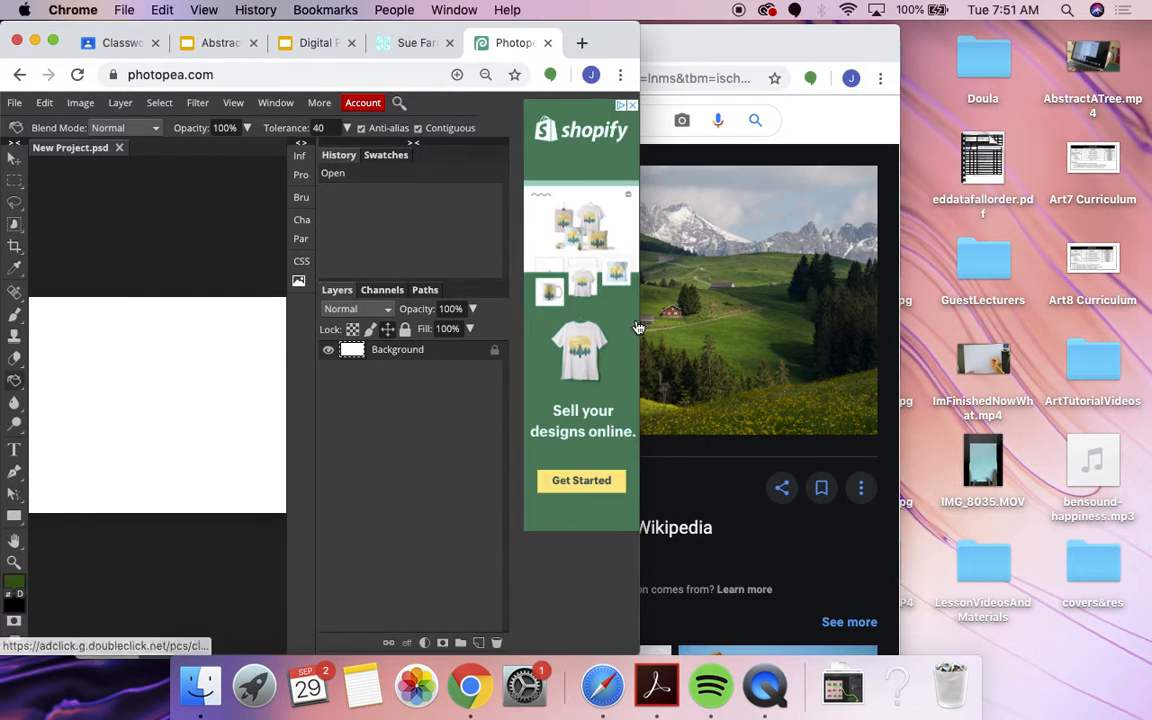
pyautogui.moveTo(641, 325); pyautogui.dragTo(828, 325)
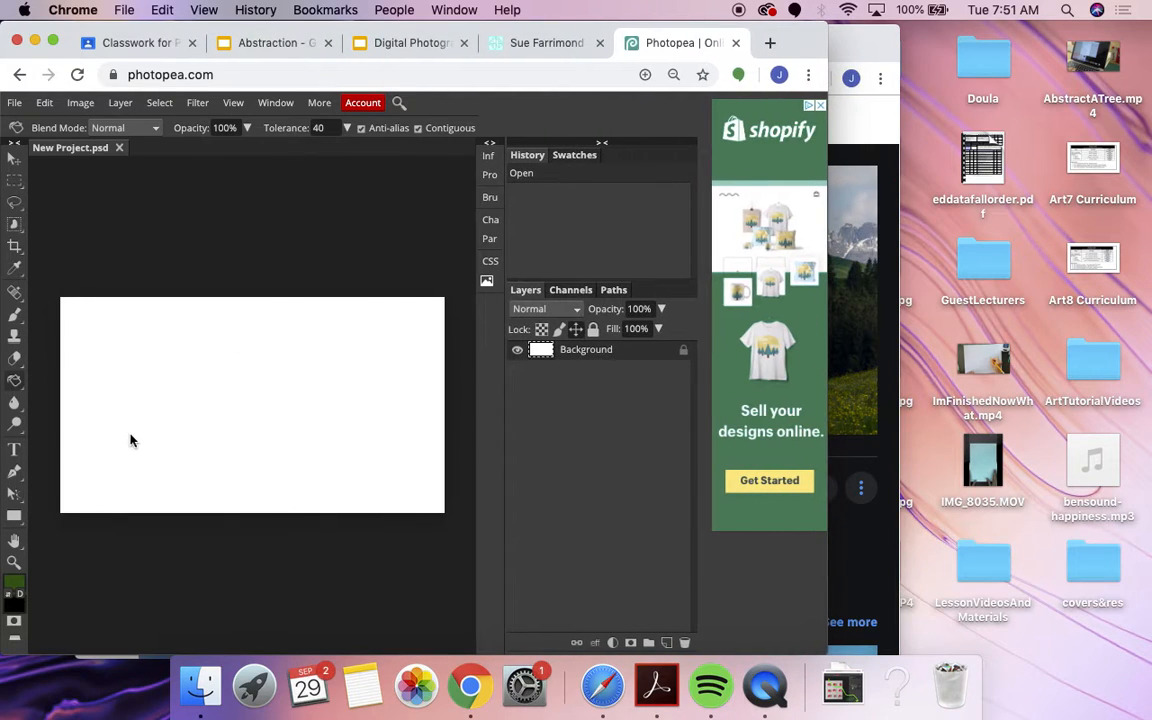
pyautogui.click(14, 517)
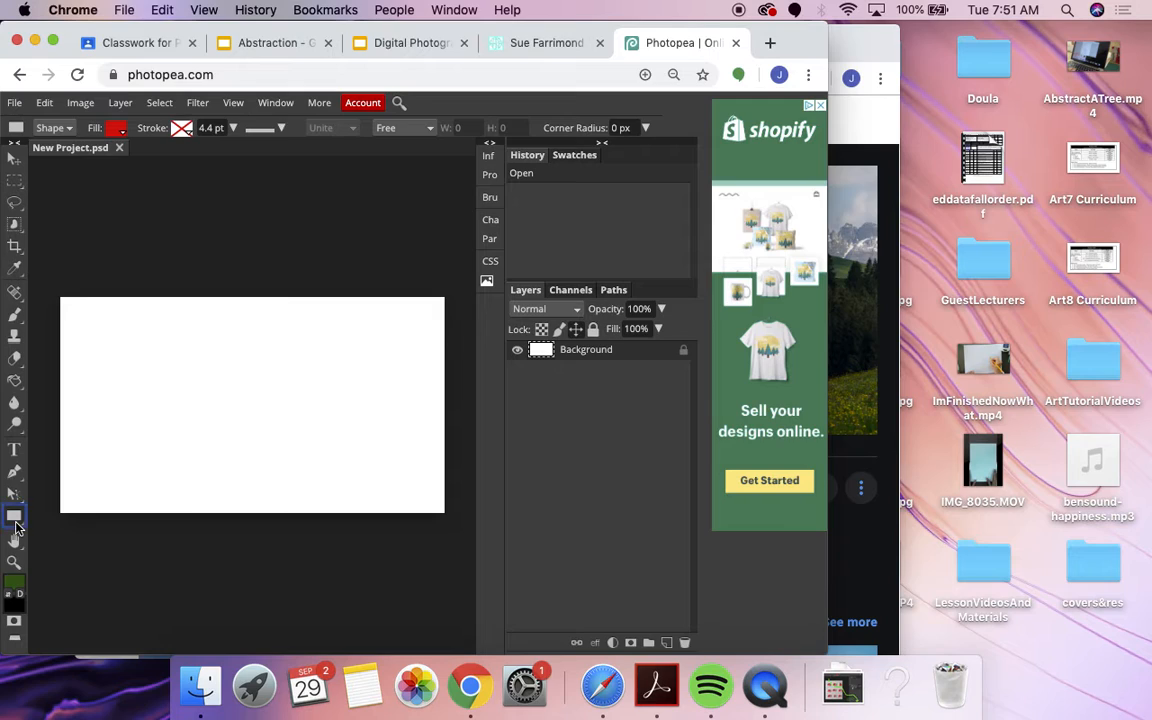
pyautogui.click(14, 380)
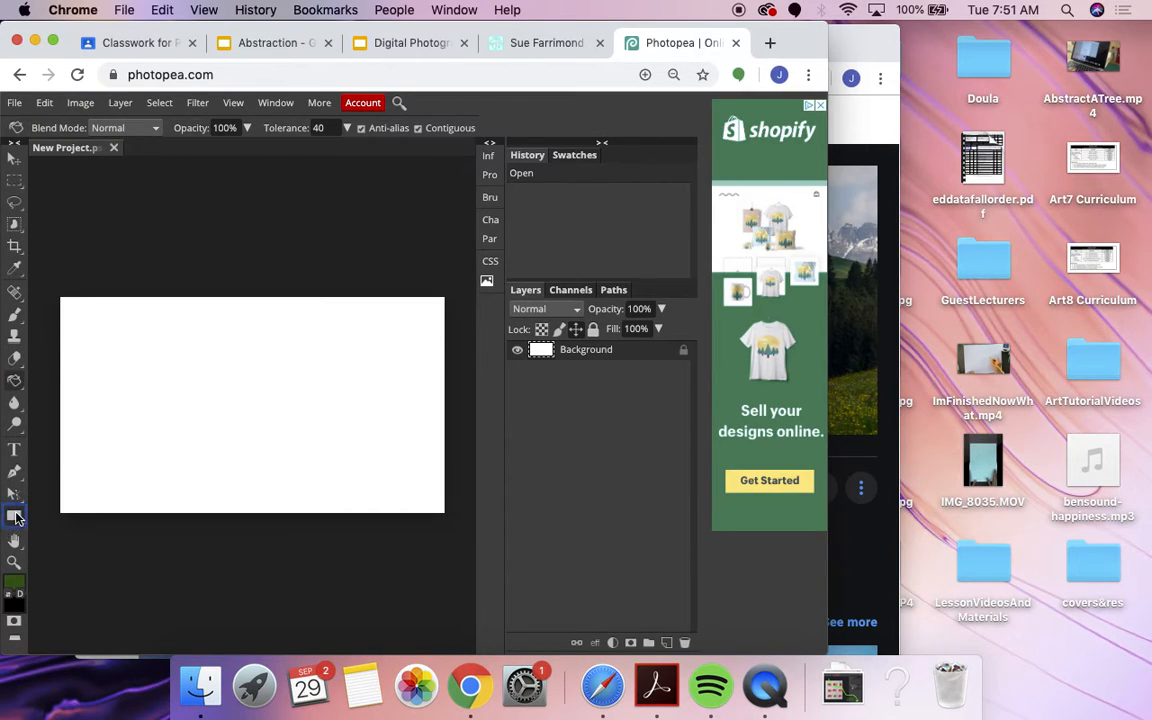
pyautogui.click(25, 519)
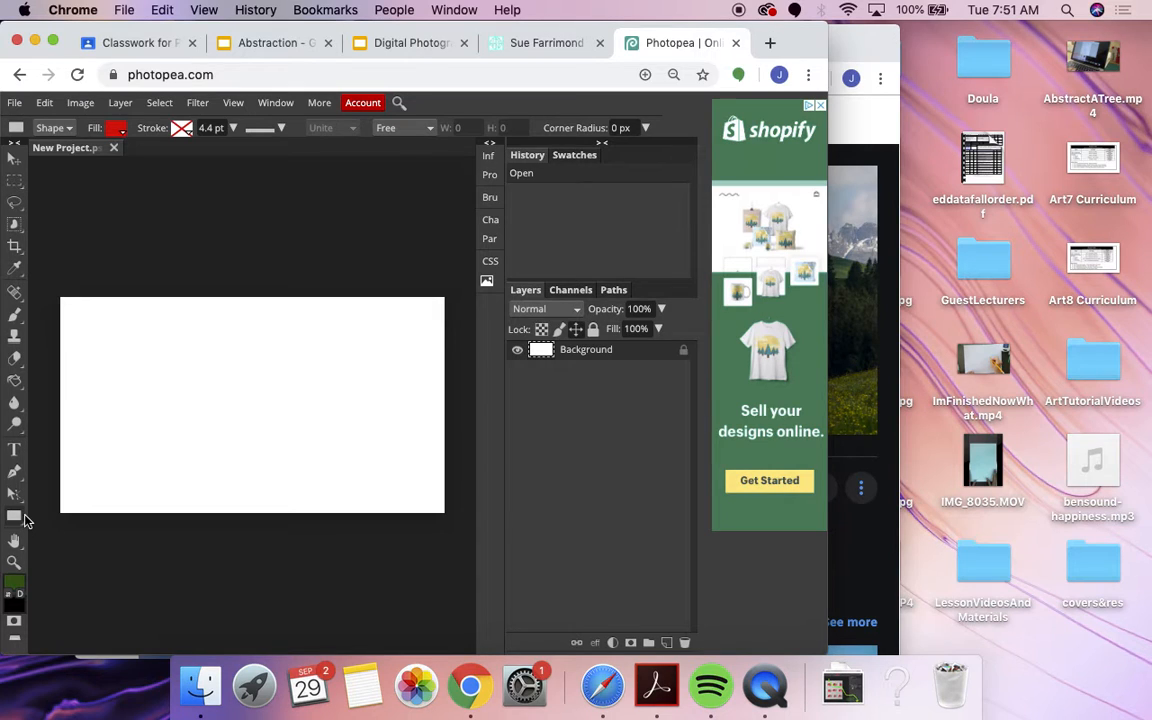
# Step: Shift the browser window over and unlock the Background layer
pyautogui.moveTo(800, 45); pyautogui.dragTo(860, 45)
pyautogui.click(744, 350)
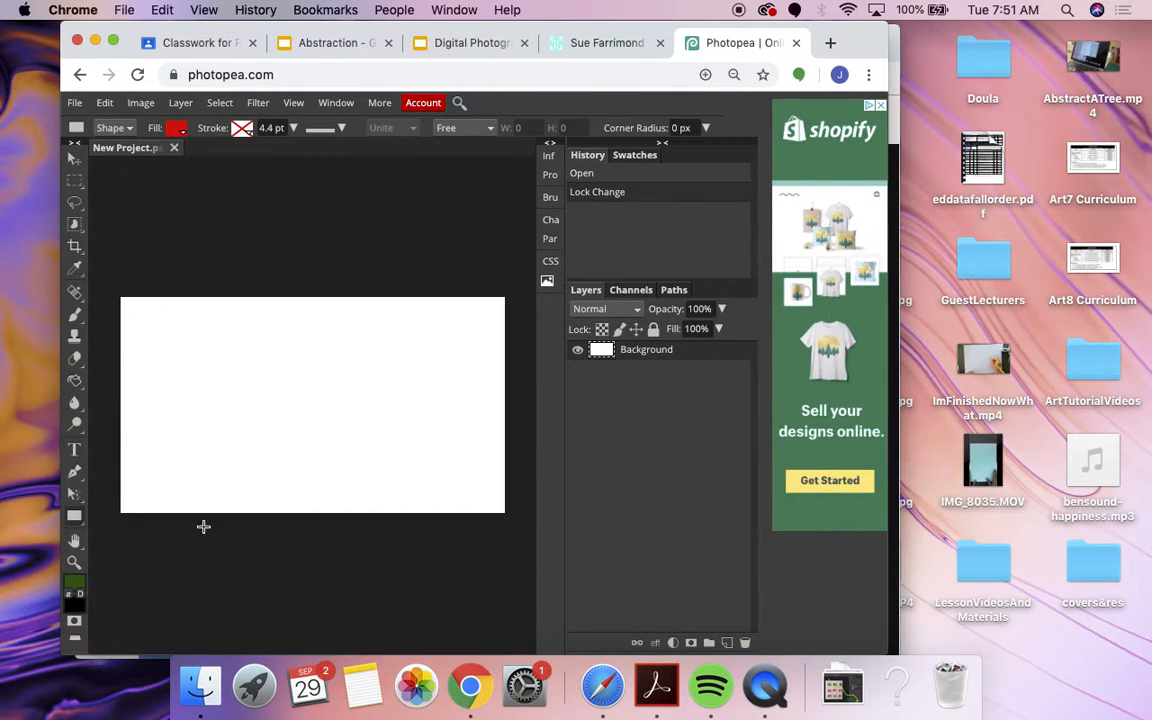
# Step: Set the foreground colour to a muted grey-blue, hex 777c90
pyautogui.click(73, 588)
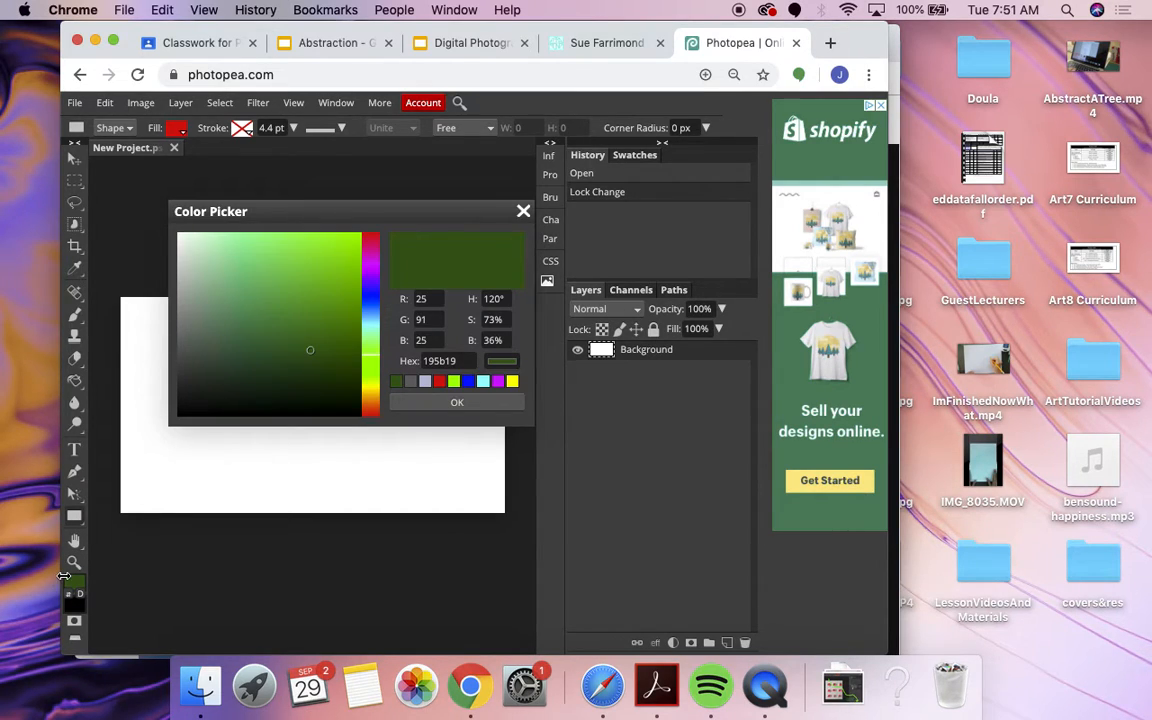
pyautogui.click(523, 211)
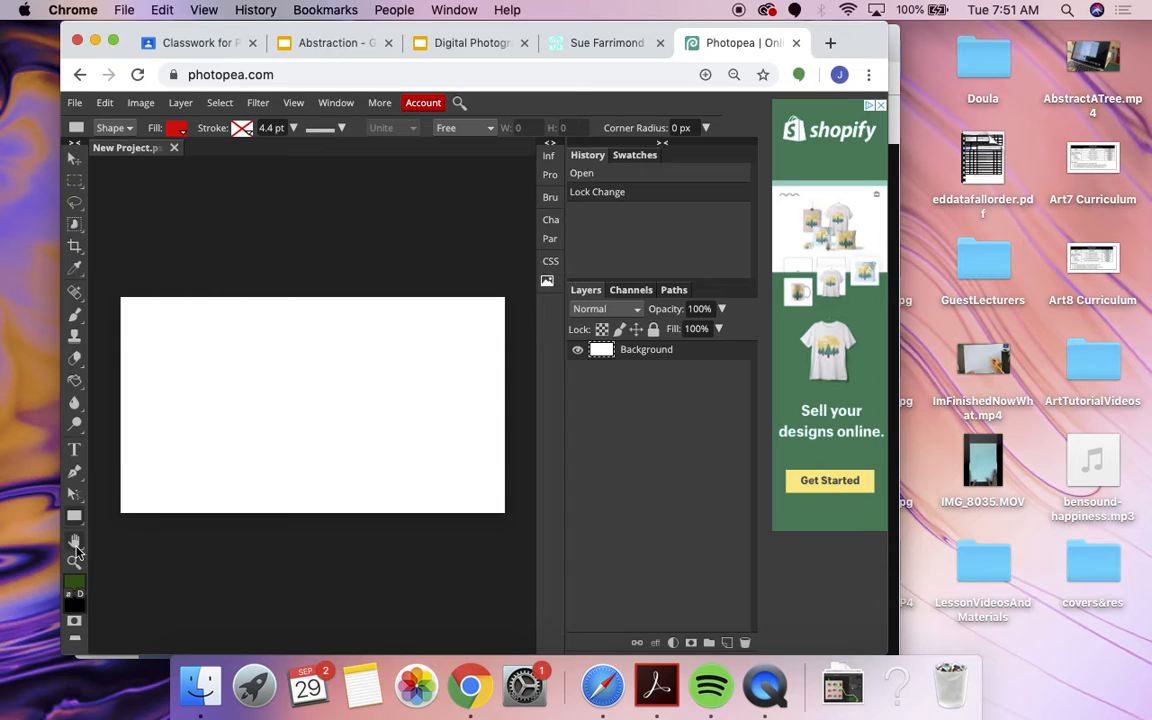
pyautogui.click(73, 586)
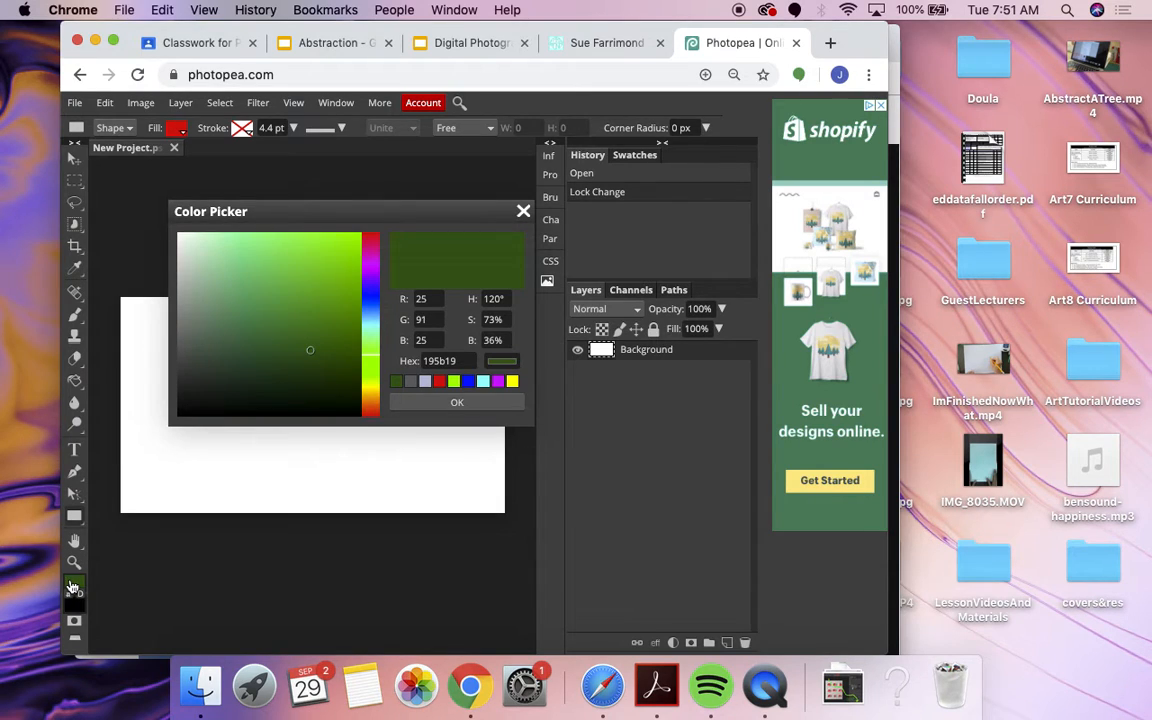
pyautogui.click(373, 300)
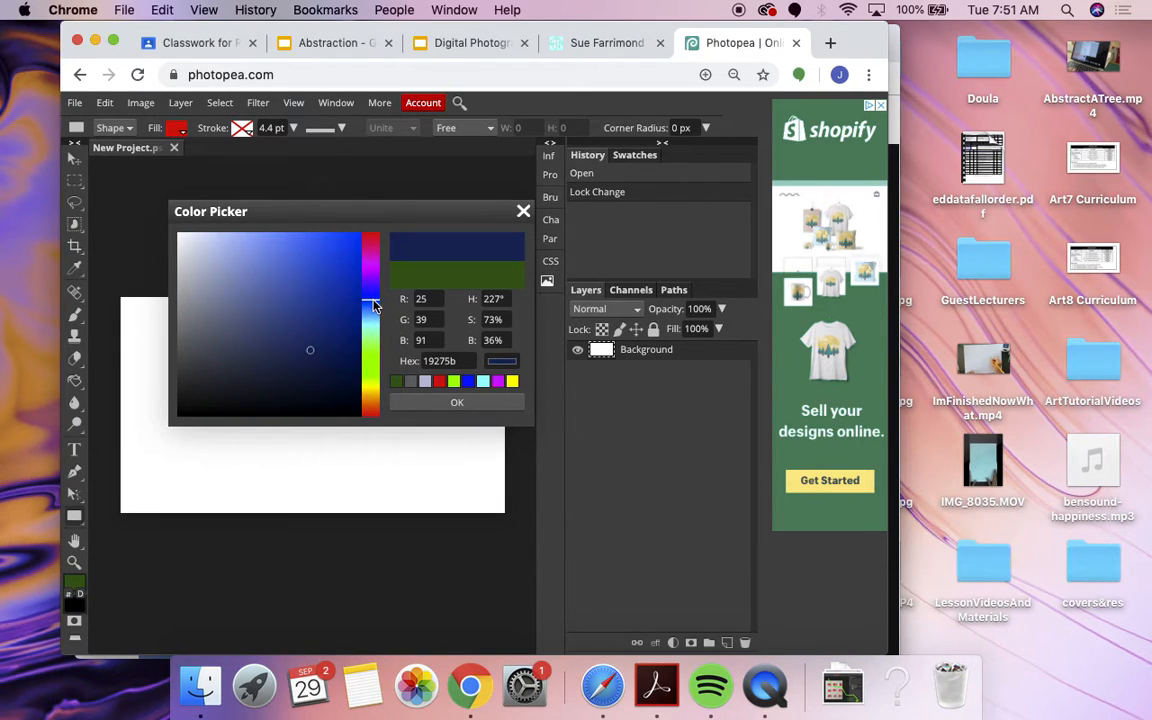
pyautogui.click(205, 330)
pyautogui.moveTo(205, 330)
pyautogui.mouseDown()
pyautogui.moveTo(195, 301)
pyautogui.moveTo(202, 330)
pyautogui.mouseUp()
pyautogui.click(209, 315)
pyautogui.click(474, 404)
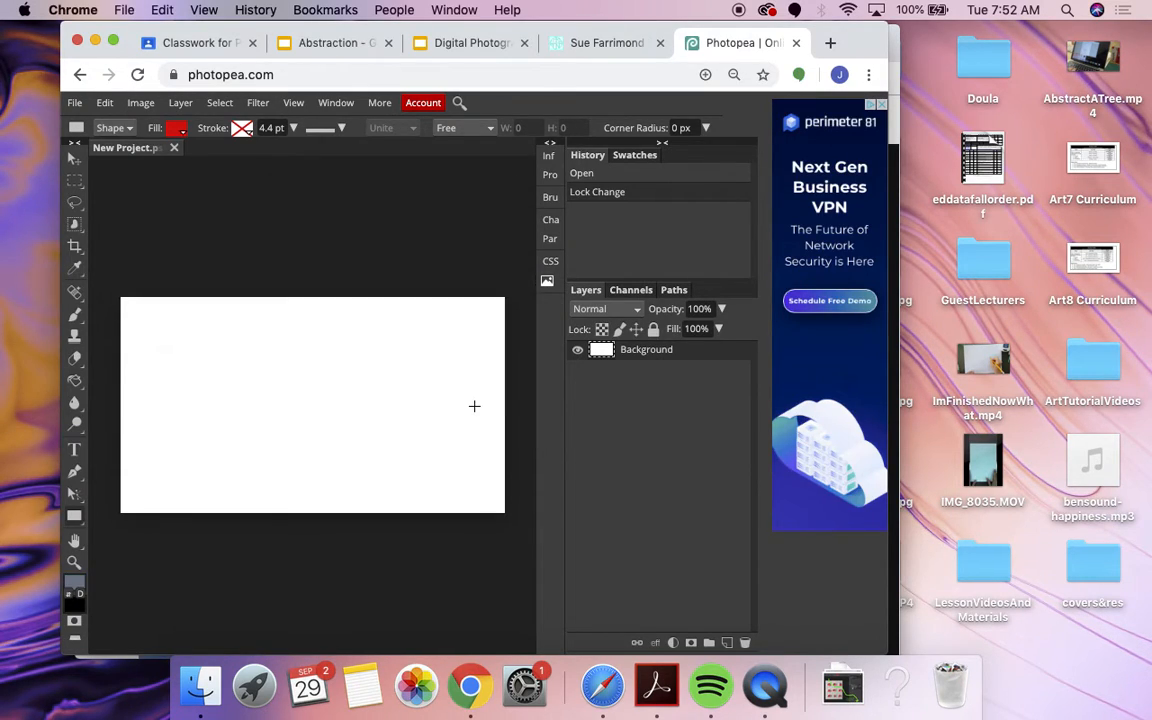
# Step: Fill the whole Background layer with the grey-blue foreground colour using the Paint Bucket tool
pyautogui.rightClick(74, 380)
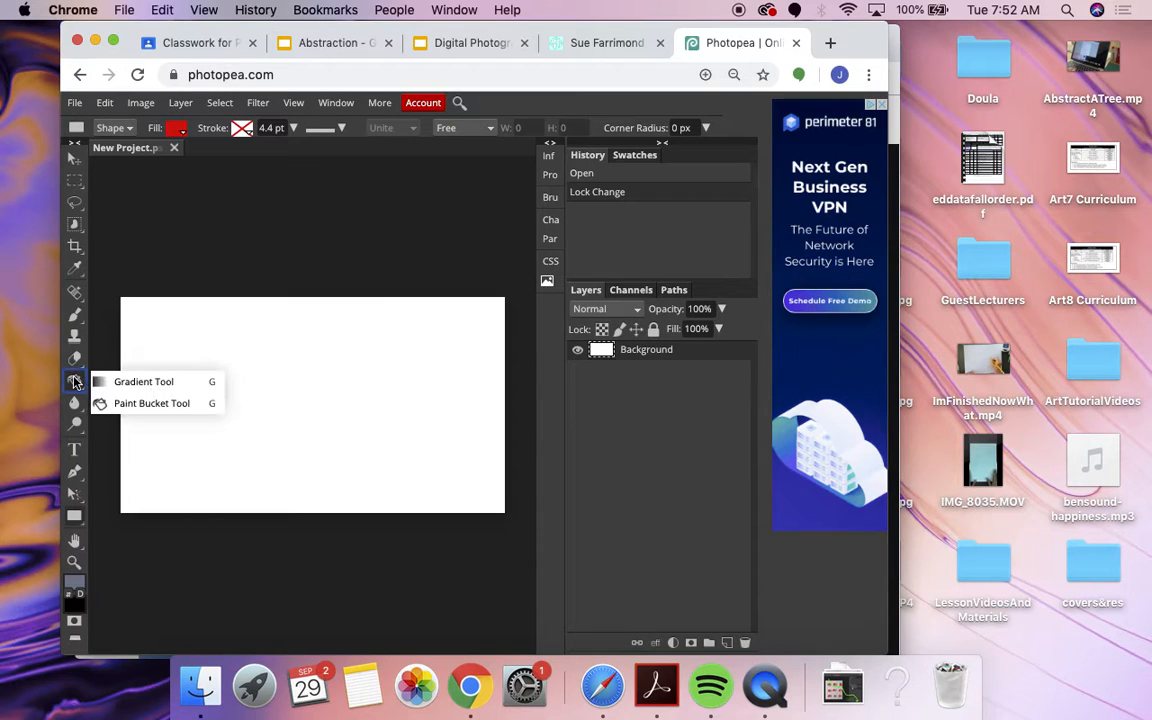
pyautogui.click(111, 383)
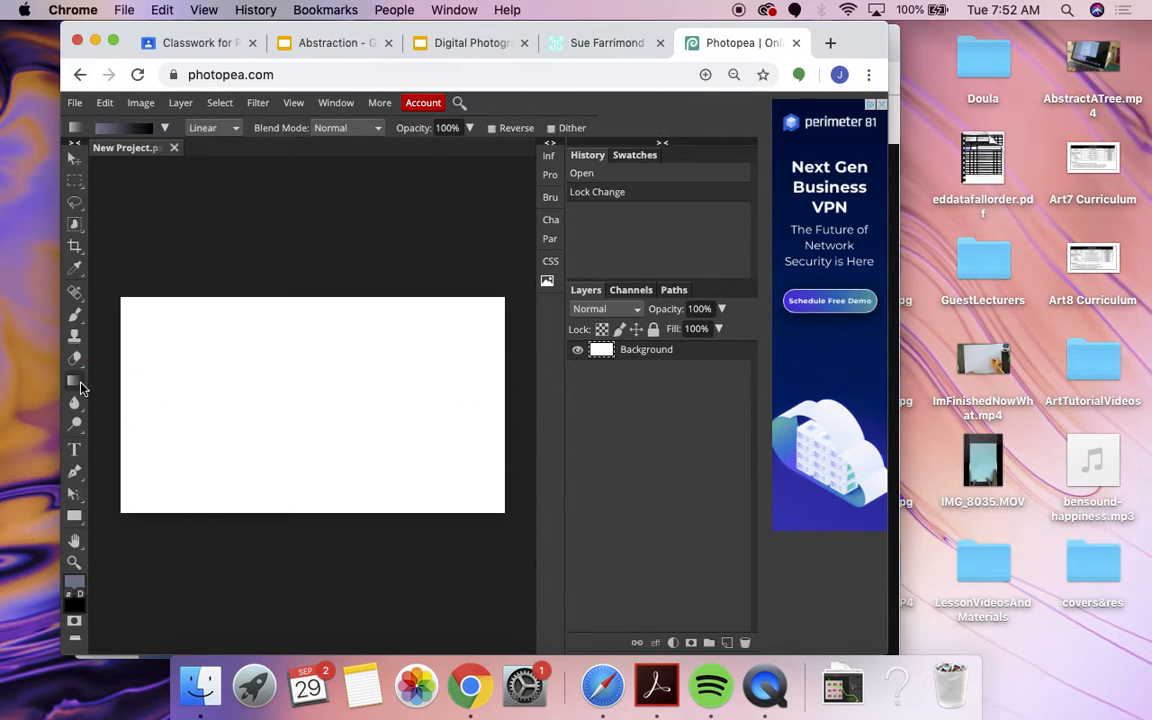
pyautogui.rightClick(76, 390)
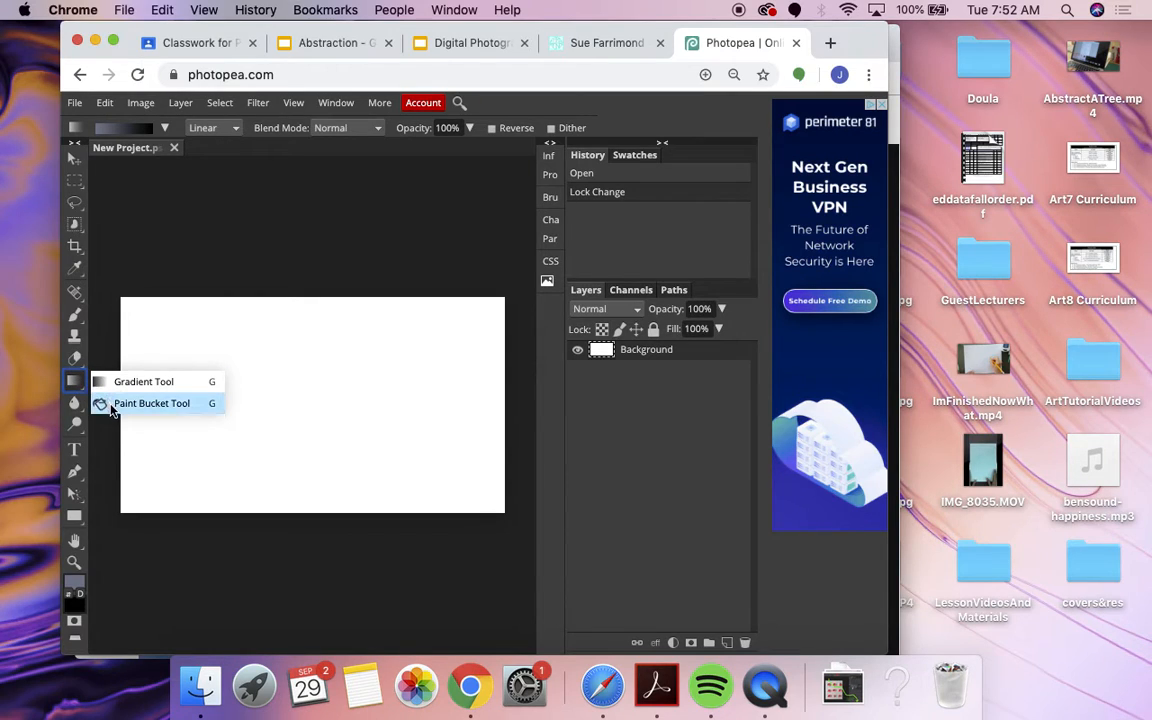
pyautogui.click(111, 405)
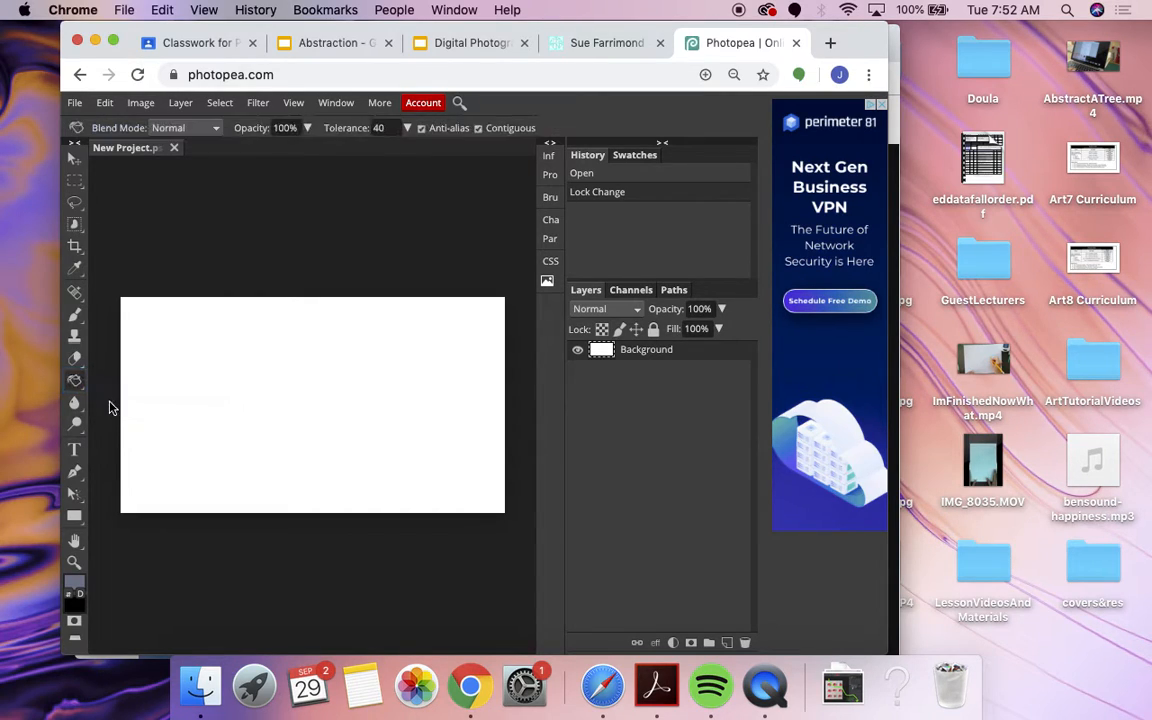
pyautogui.click(269, 379)
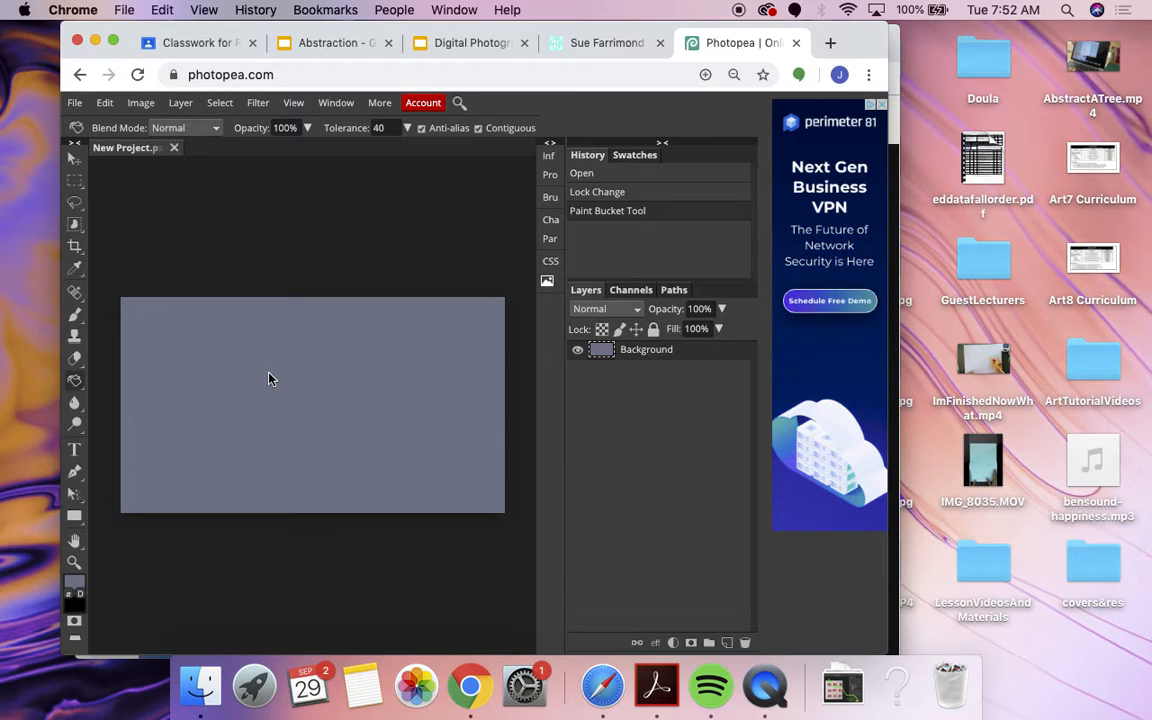
# Step: Add a new layer above the Background and activate the freehand Lasso tool
pyautogui.click(728, 643)
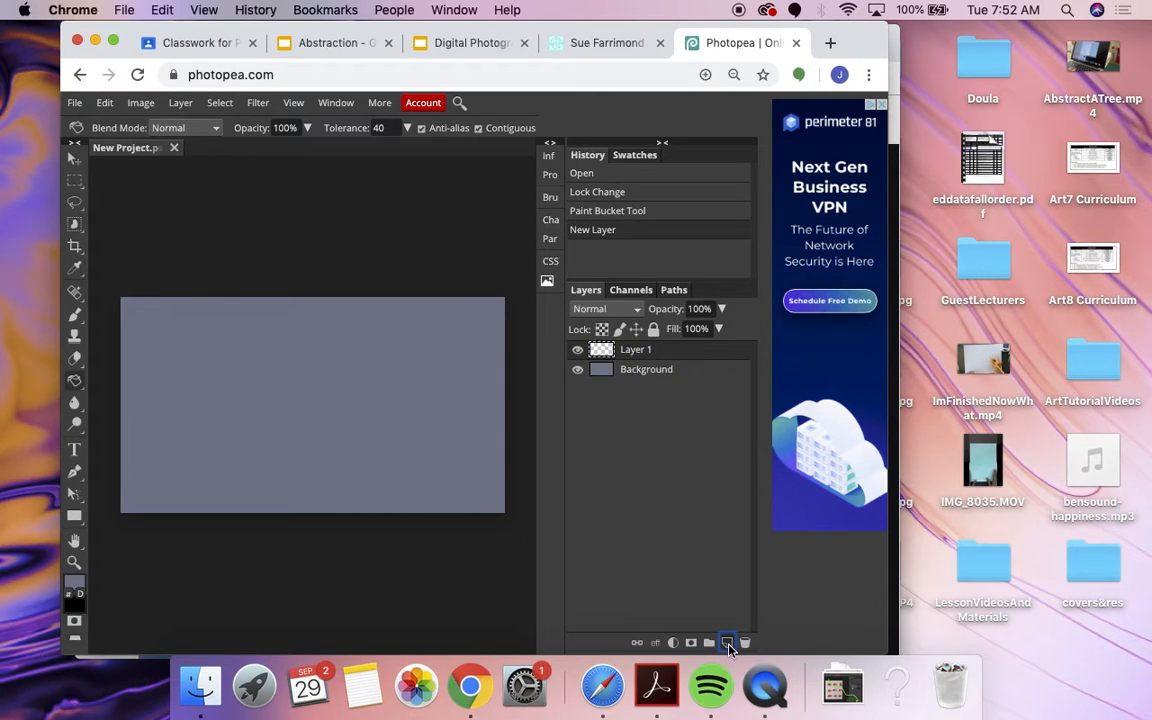
pyautogui.rightClick(74, 204)
pyautogui.click(109, 205)
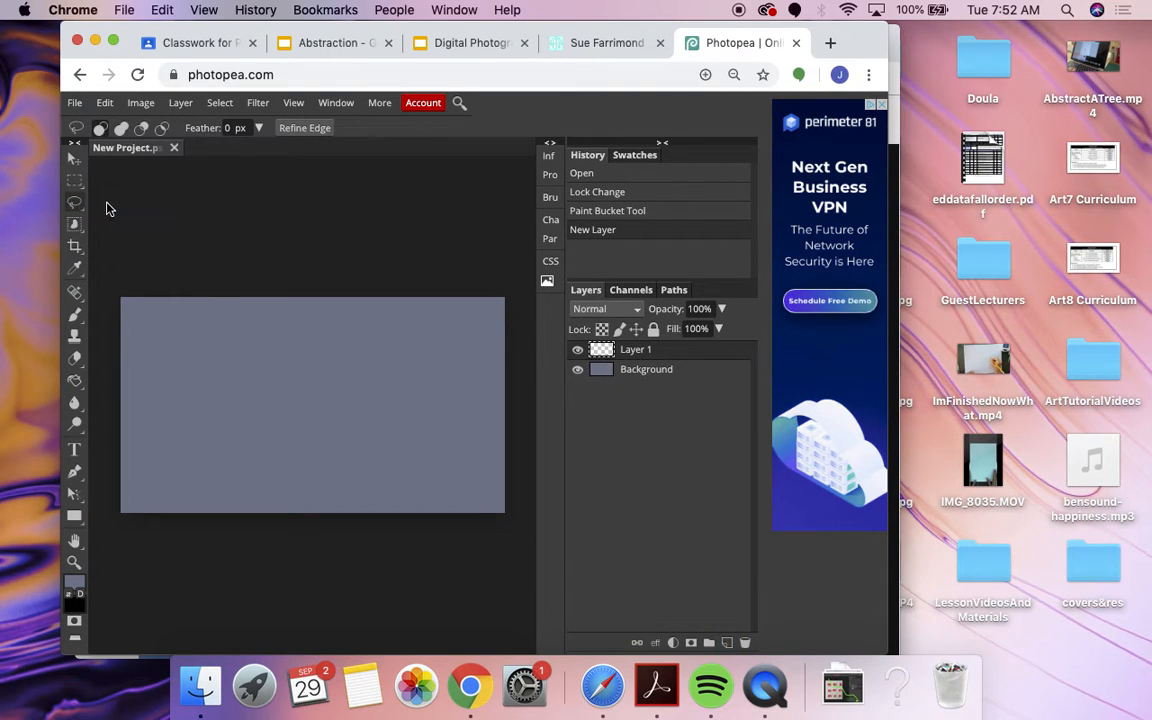
# Step: Arrange the Photopea and Google image search windows so the landscape reference photo stays partly visible beside the canvas
pyautogui.moveTo(899, 66); pyautogui.dragTo(697, 66)
pyautogui.click(753, 51)
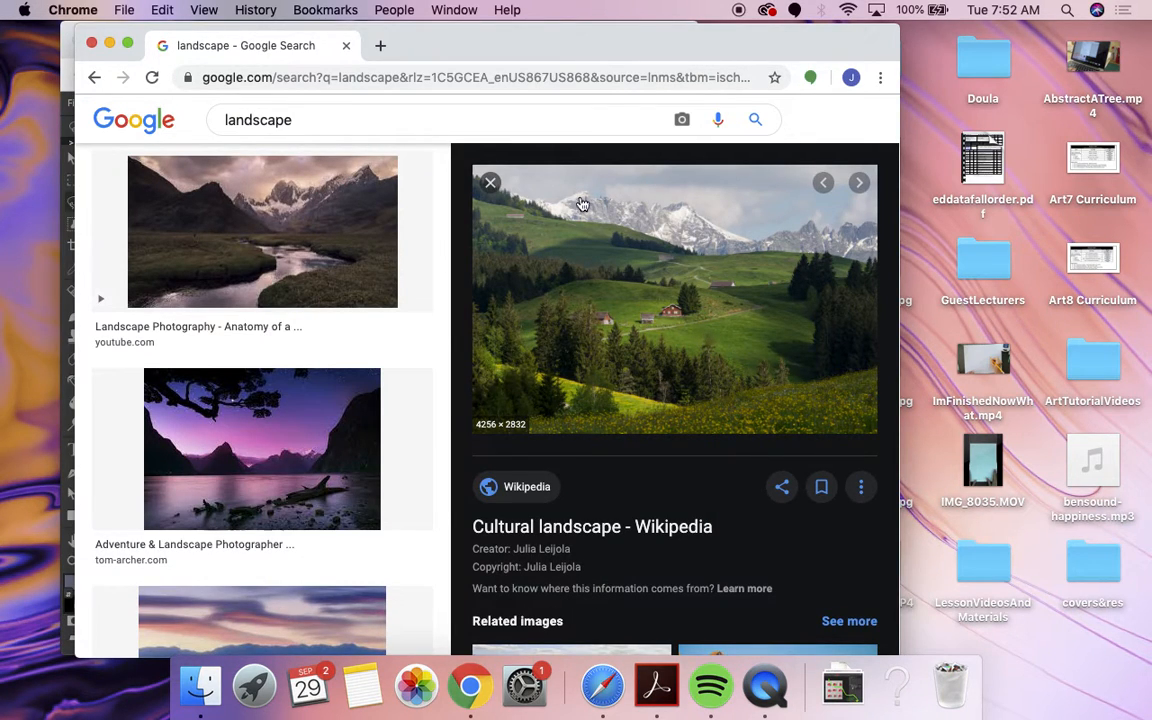
pyautogui.moveTo(675, 44); pyautogui.dragTo(927, 44)
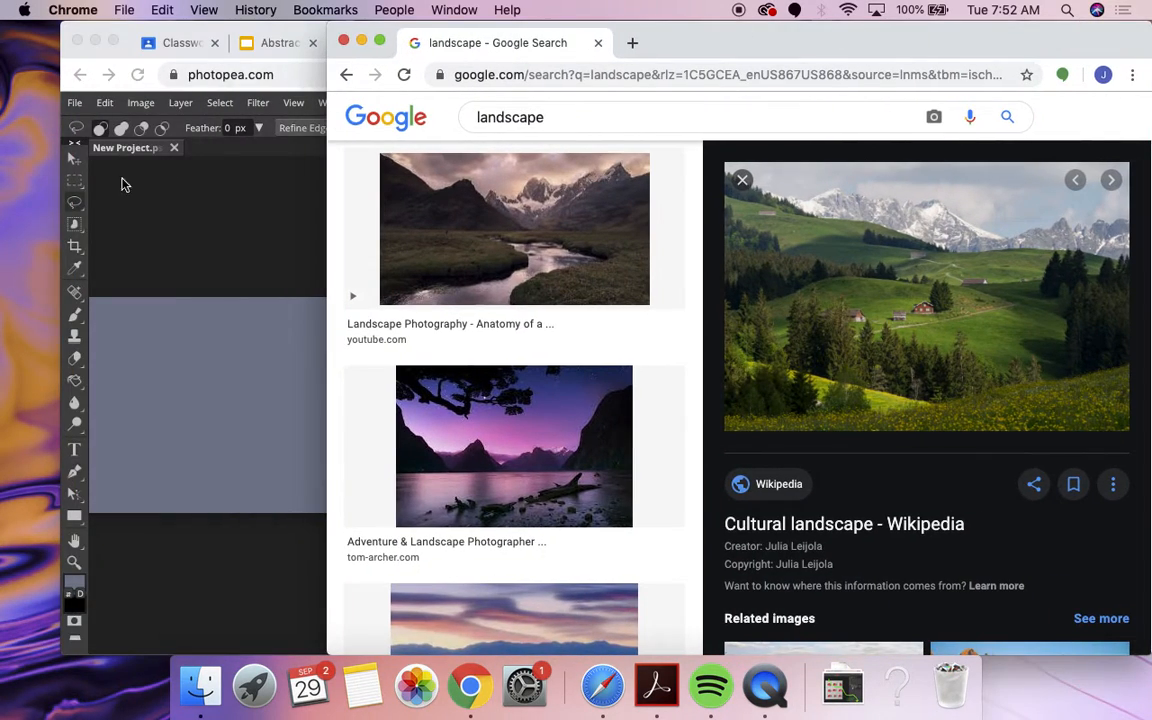
pyautogui.click(113, 162)
pyautogui.moveTo(698, 434); pyautogui.dragTo(948, 425)
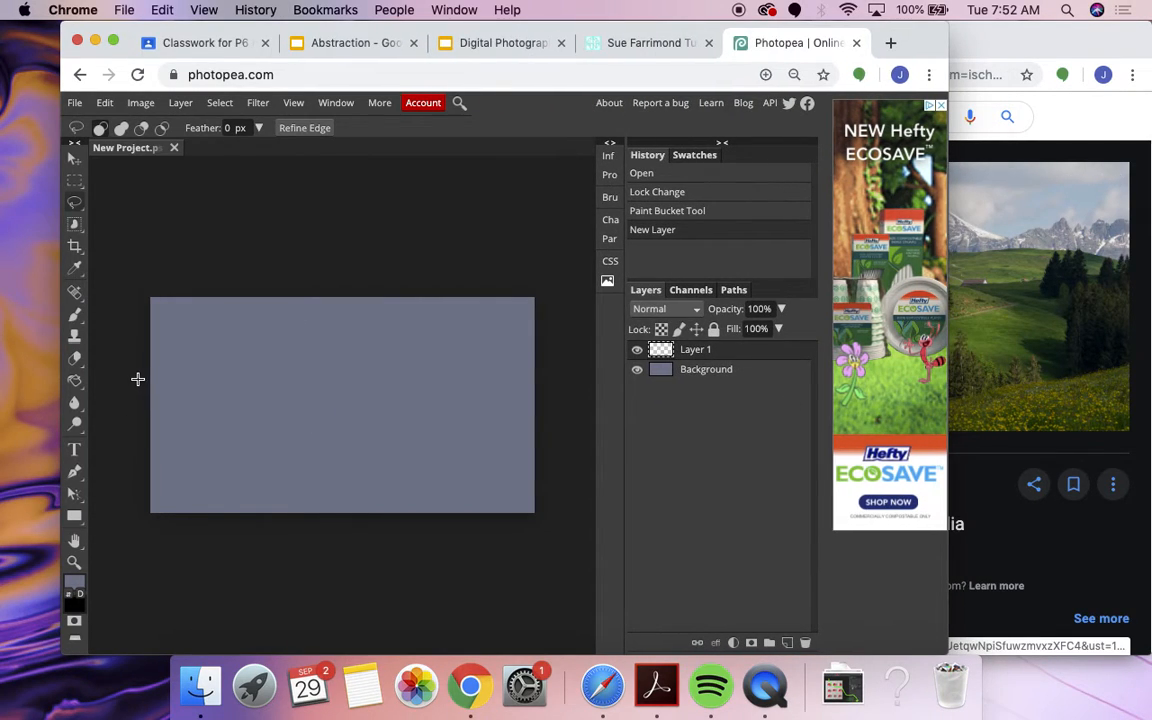
# Step: Lasso a jagged mountain range across the middle of the canvas, extending past both side edges and closing along a curved base
pyautogui.moveTo(139, 377)
pyautogui.mouseDown()
pyautogui.moveTo(185, 334)
pyautogui.moveTo(202, 355)
pyautogui.mouseUp()
pyautogui.moveTo(393, 363)
pyautogui.mouseDown()
pyautogui.moveTo(401, 352)
pyautogui.moveTo(429, 391)
pyautogui.moveTo(446, 383)
pyautogui.mouseUp()
pyautogui.moveTo(502, 355)
pyautogui.mouseDown()
pyautogui.moveTo(534, 336)
pyautogui.moveTo(544, 385)
pyautogui.moveTo(483, 412)
pyautogui.mouseUp()
pyautogui.moveTo(340, 432)
pyautogui.mouseDown()
pyautogui.moveTo(214, 438)
pyautogui.moveTo(152, 428)
pyautogui.moveTo(137, 377)
pyautogui.mouseUp()
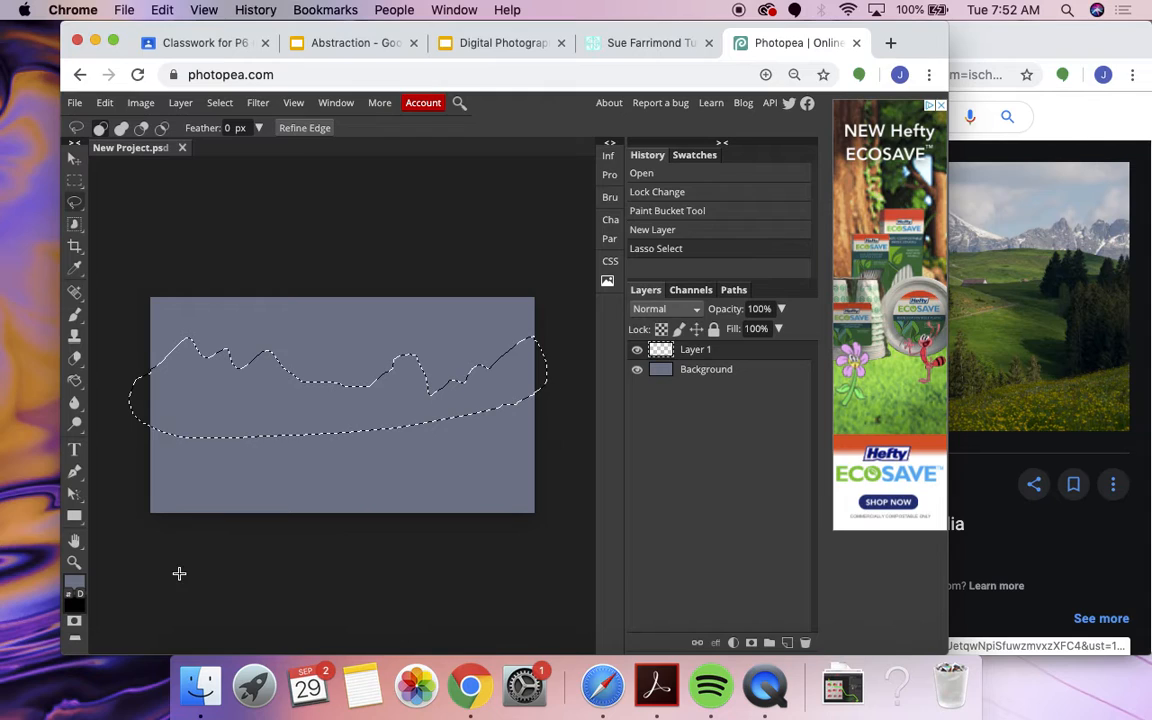
# Step: Set the foreground colour to a dark slate blue, hex 353b54
pyautogui.click(75, 585)
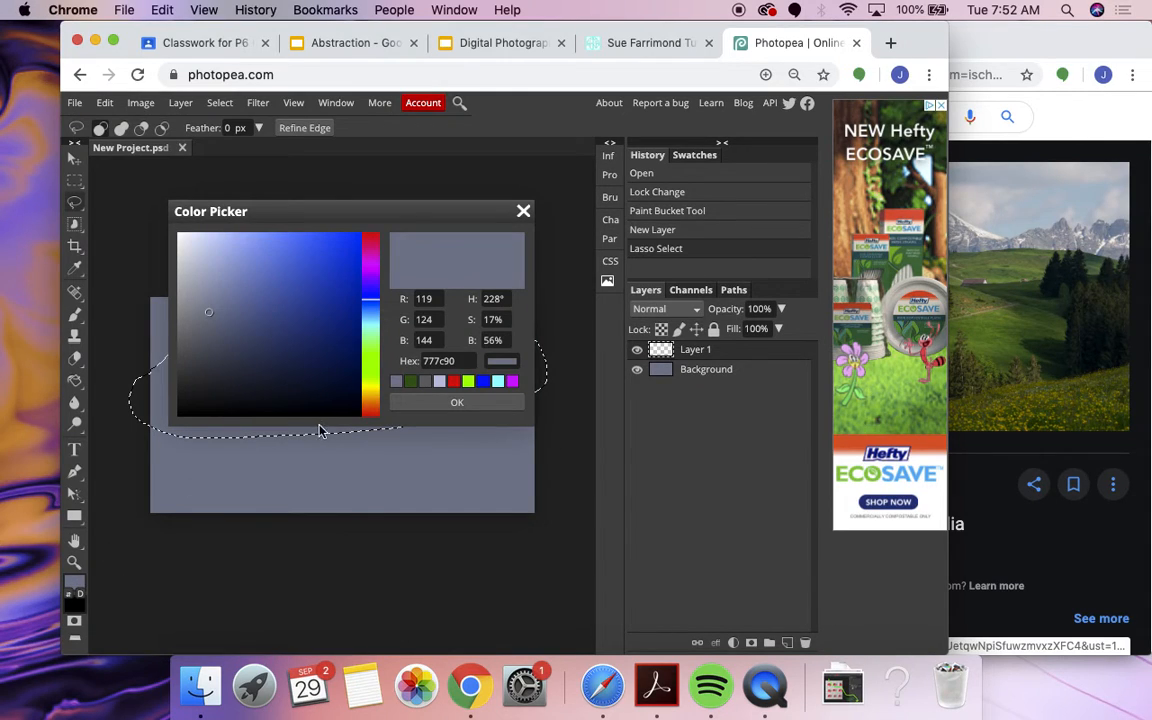
pyautogui.click(210, 351)
pyautogui.click(245, 355)
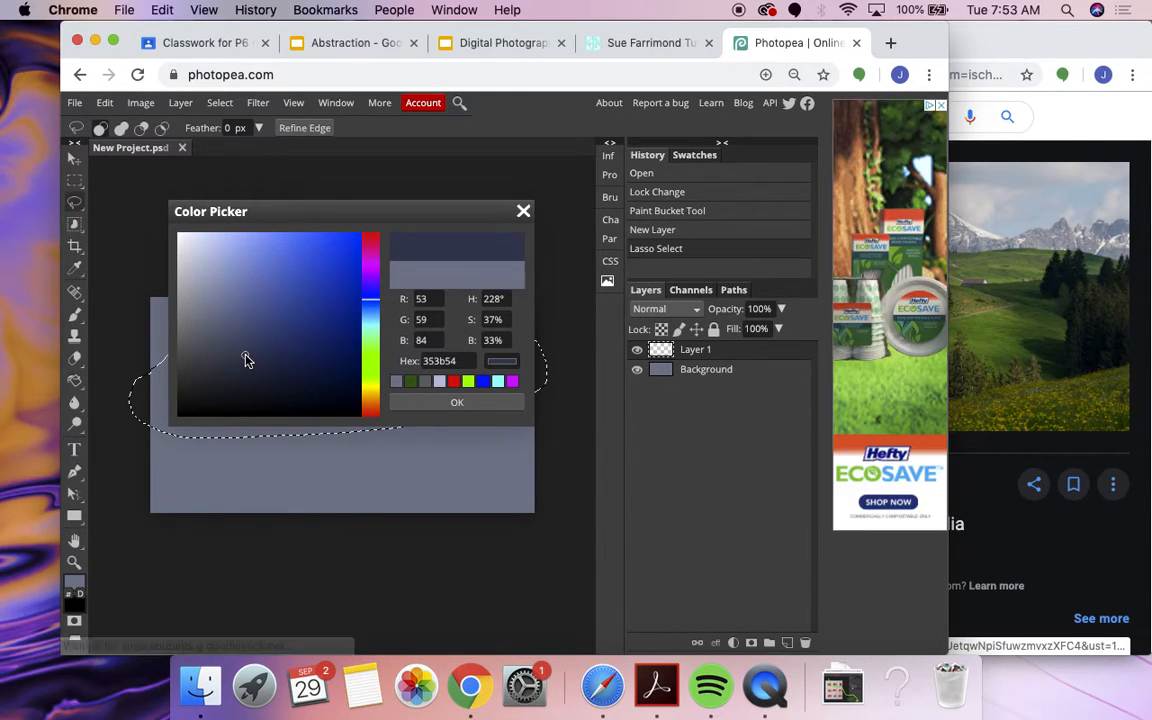
pyautogui.click(461, 403)
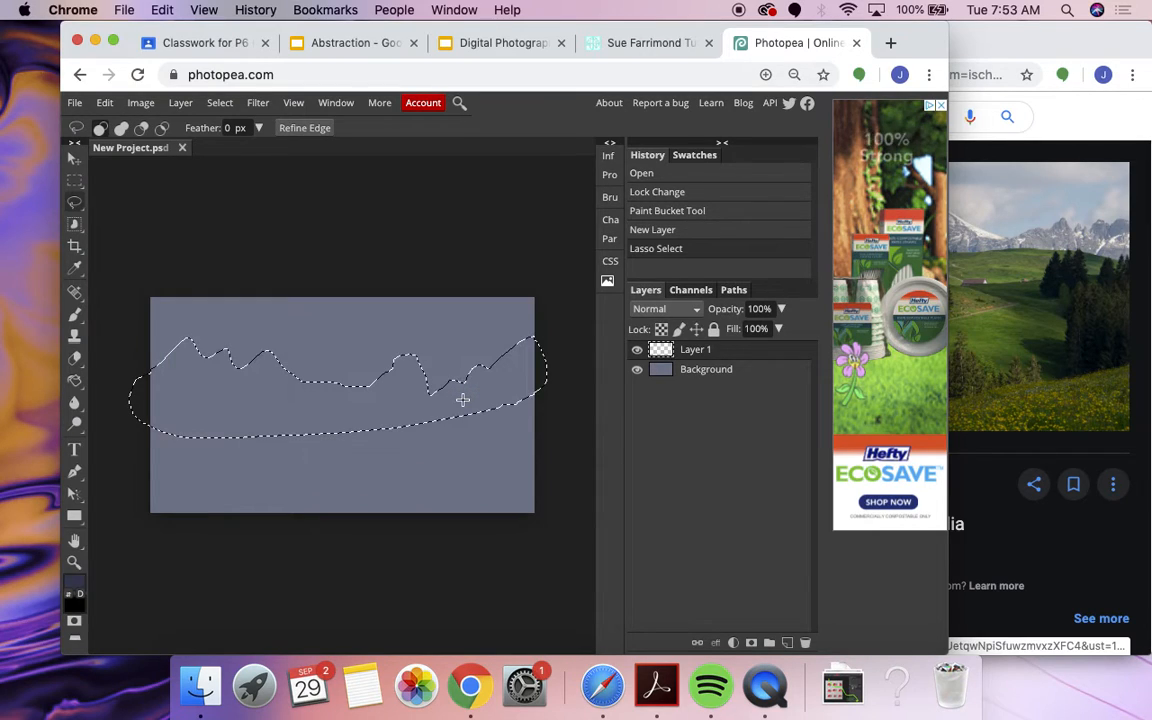
# Step: Fill the mountain selection on Layer 1 with the dark slate blue using the Paint Bucket tool, and deselect it
pyautogui.click(75, 382)
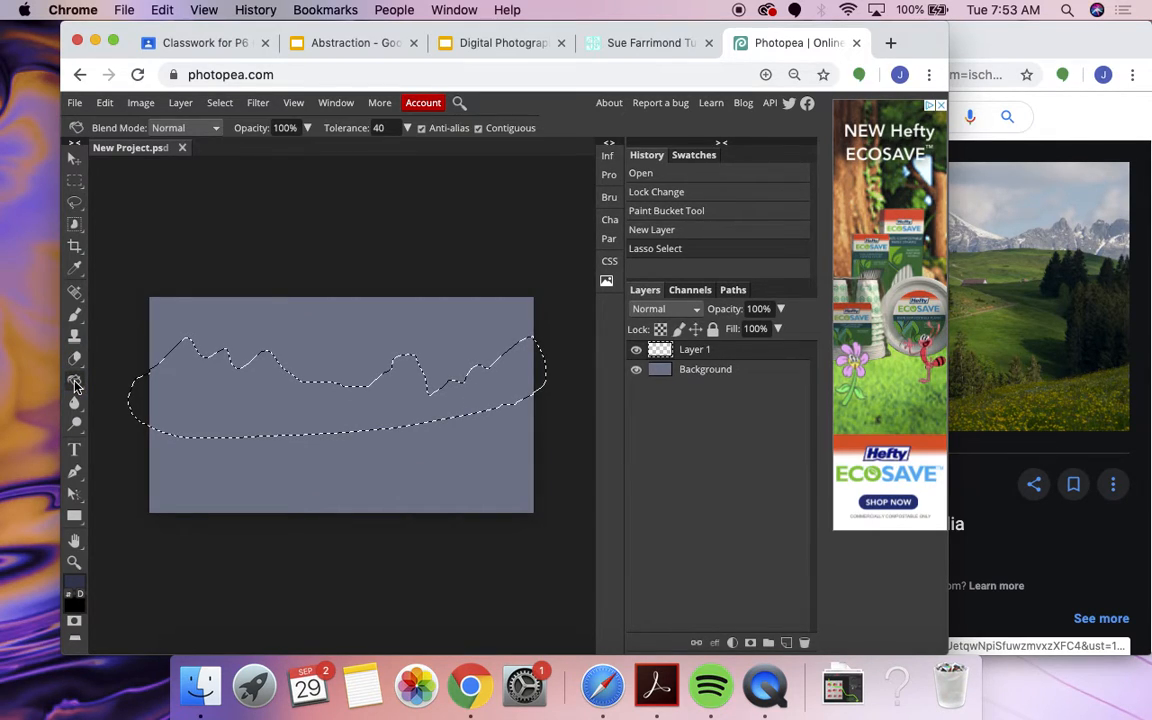
pyautogui.click(205, 393)
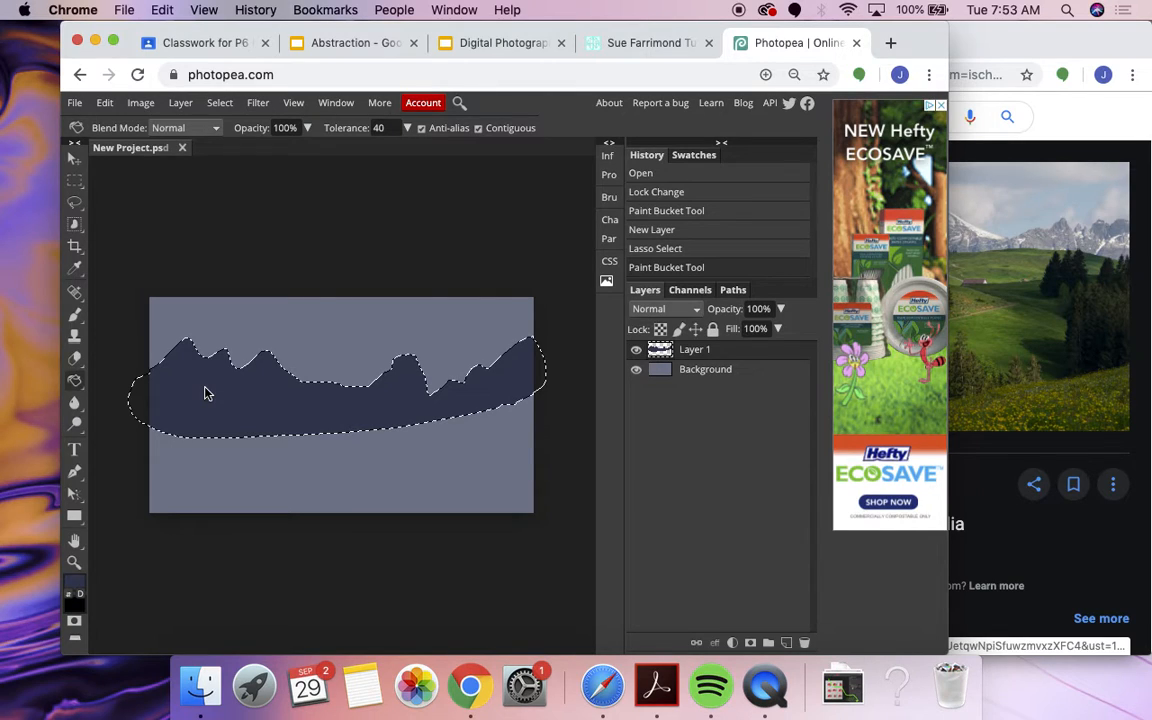
pyautogui.press('super+d')
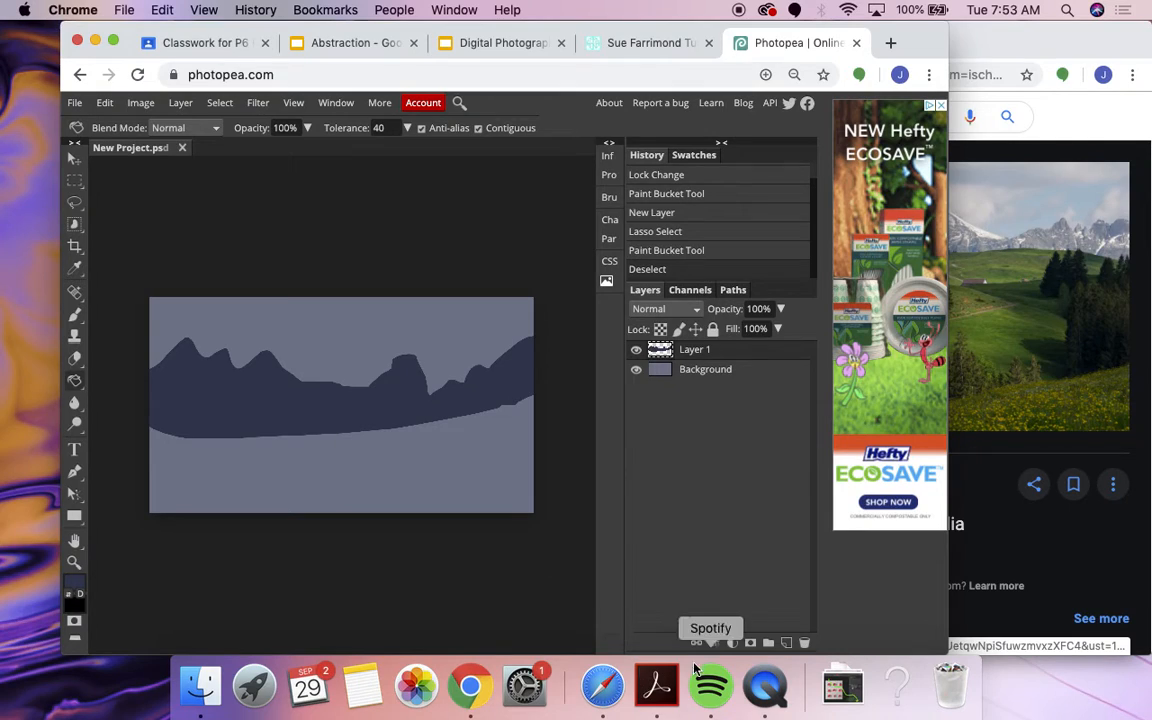
# Step: Add a new layer above Layer 1 and lasso a rolling hill from beyond the canvas's left edge, tapering to a point toward the right
pyautogui.click(787, 644)
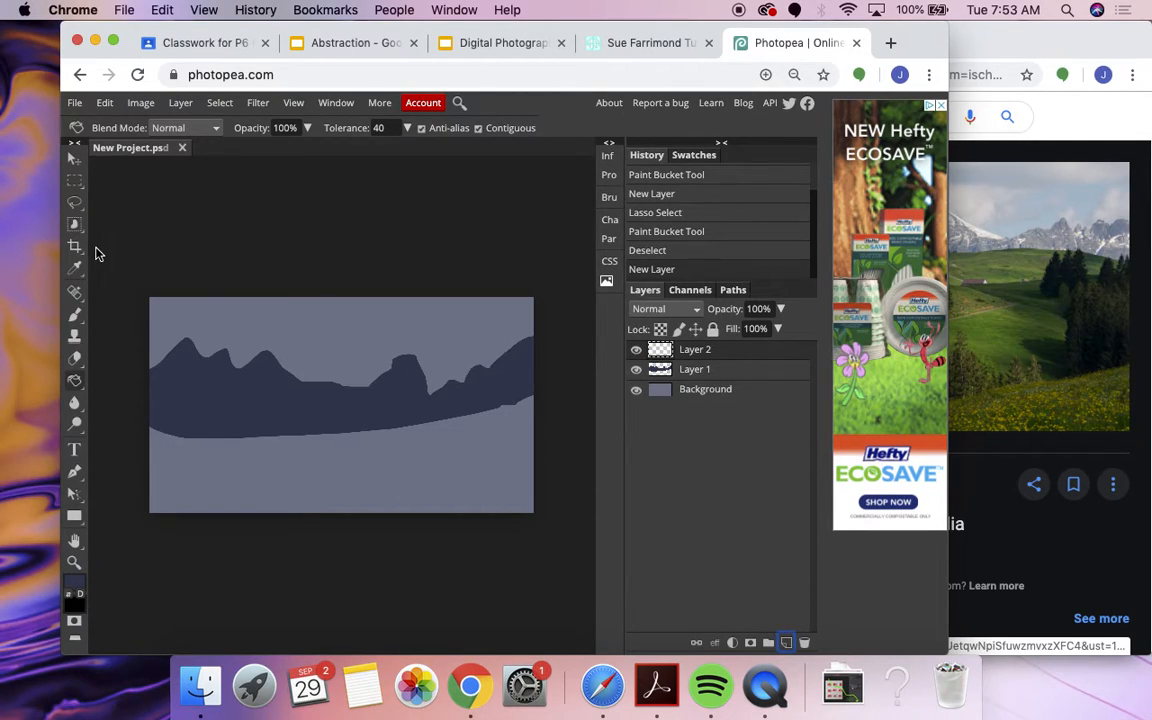
pyautogui.click(74, 202)
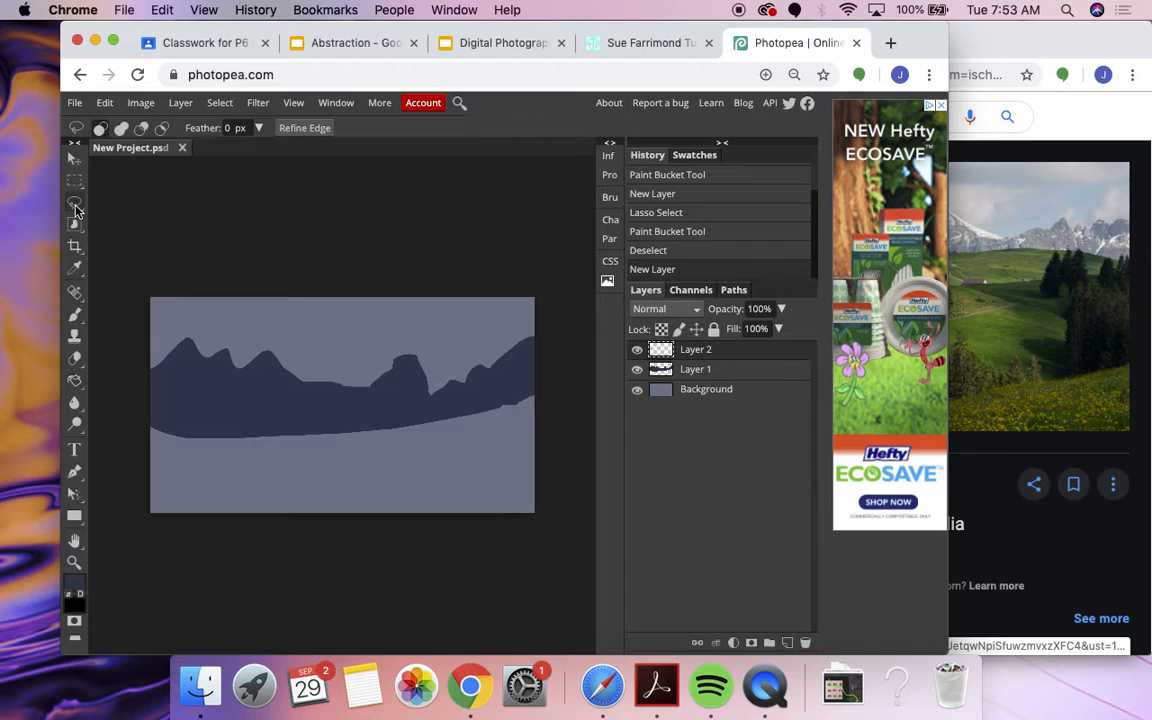
pyautogui.click(969, 207)
pyautogui.click(227, 208)
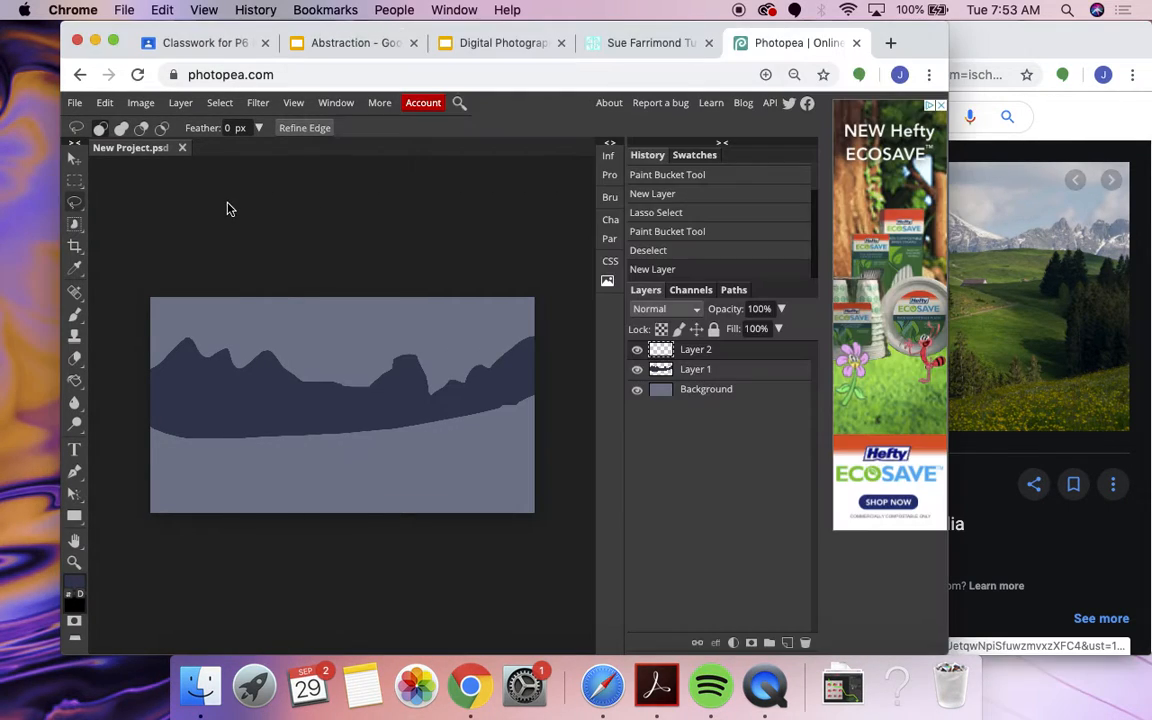
pyautogui.moveTo(126, 399)
pyautogui.mouseDown()
pyautogui.moveTo(213, 379)
pyautogui.moveTo(302, 409)
pyautogui.moveTo(370, 409)
pyautogui.moveTo(447, 441)
pyautogui.mouseUp()
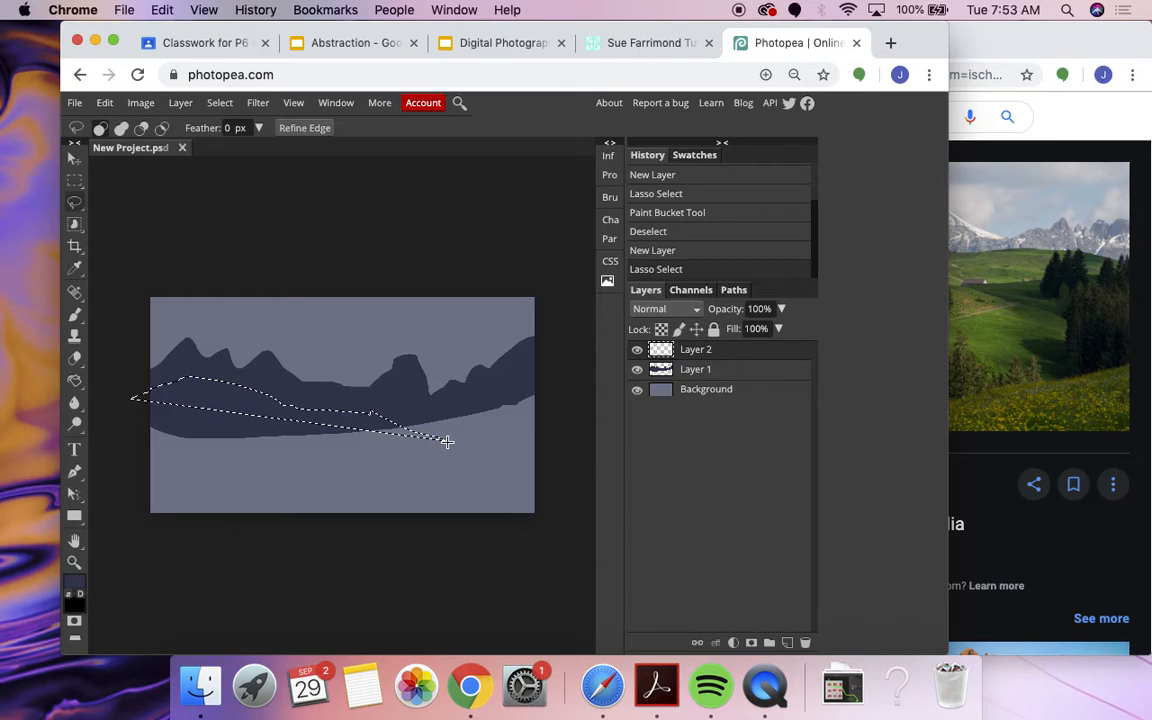
pyautogui.click(448, 445)
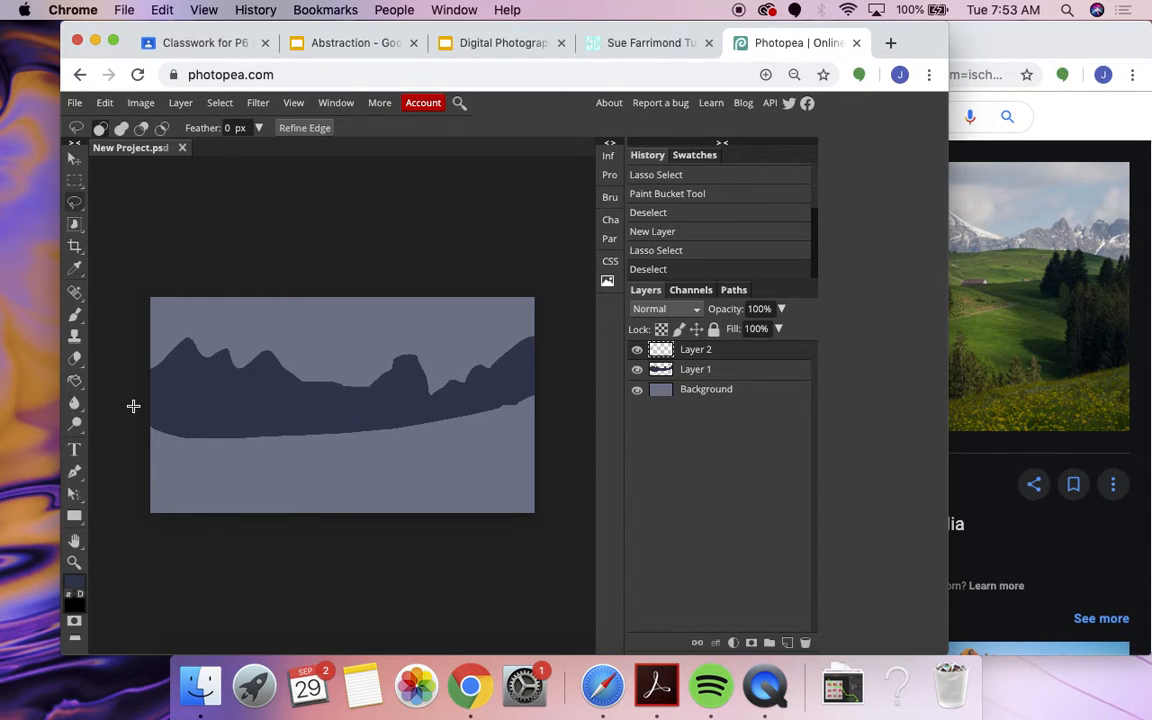
pyautogui.moveTo(141, 404)
pyautogui.mouseDown()
pyautogui.moveTo(193, 388)
pyautogui.moveTo(252, 393)
pyautogui.moveTo(459, 431)
pyautogui.mouseUp()
pyautogui.moveTo(334, 476)
pyautogui.mouseDown()
pyautogui.moveTo(146, 505)
pyautogui.moveTo(120, 496)
pyautogui.moveTo(125, 410)
pyautogui.mouseUp()
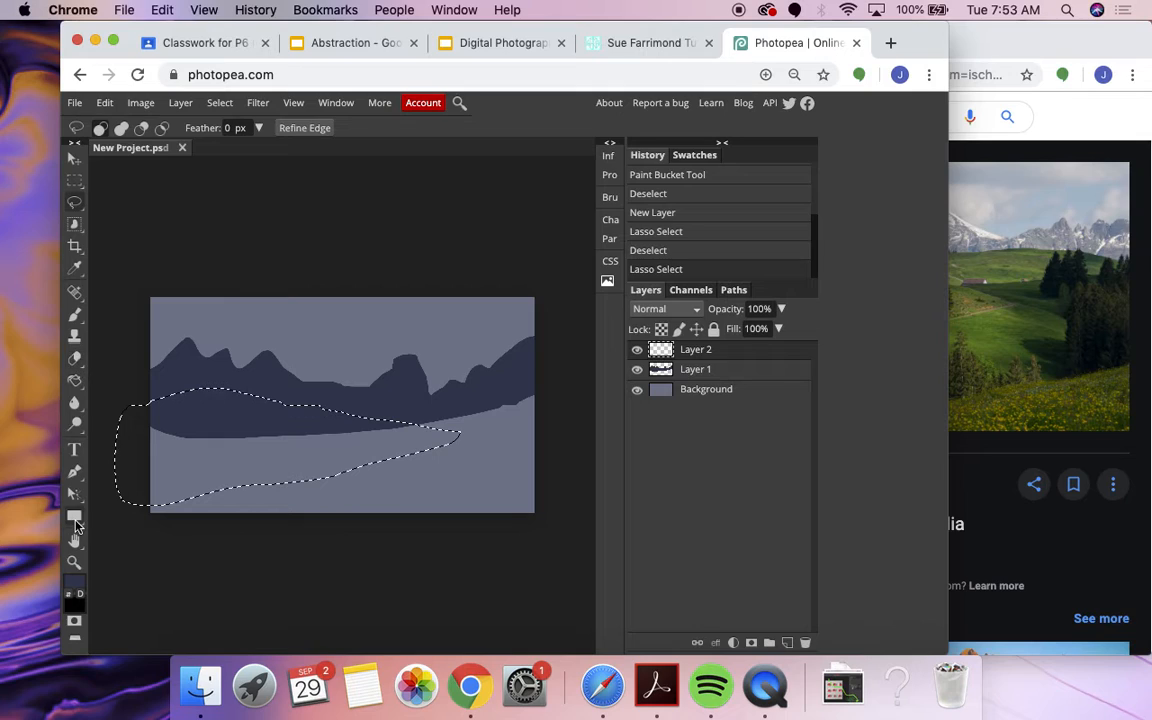
# Step: Set the foreground colour to a medium green, hex 4c7938
pyautogui.click(73, 582)
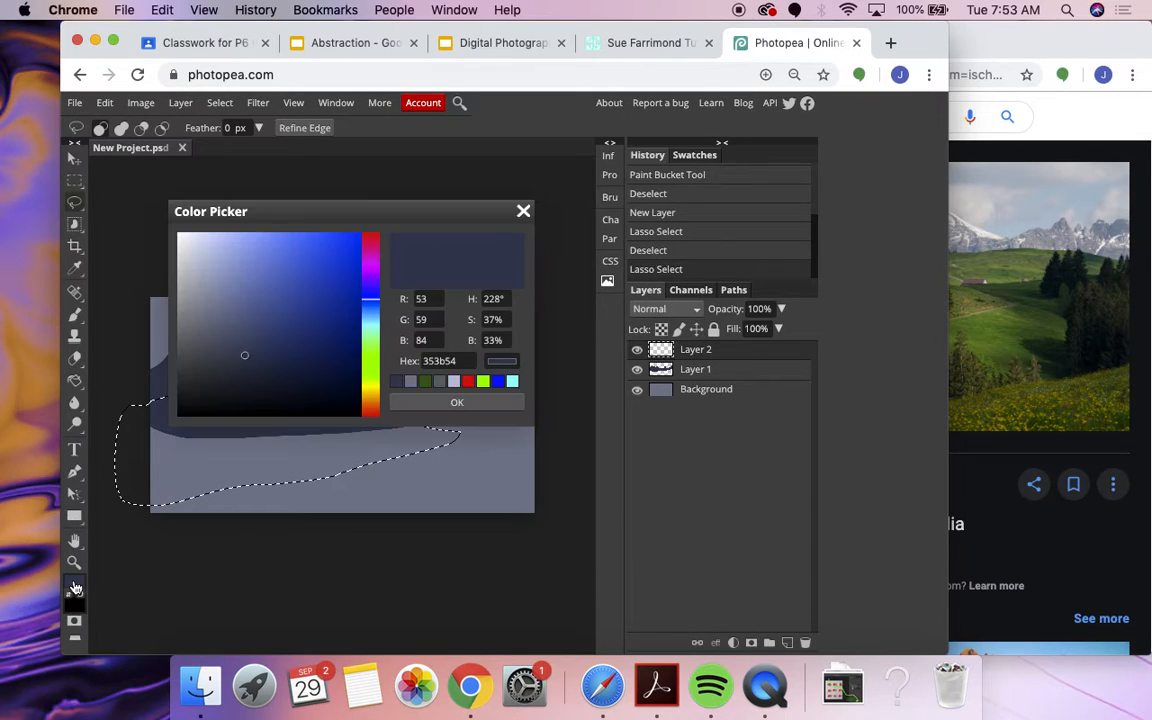
pyautogui.click(370, 364)
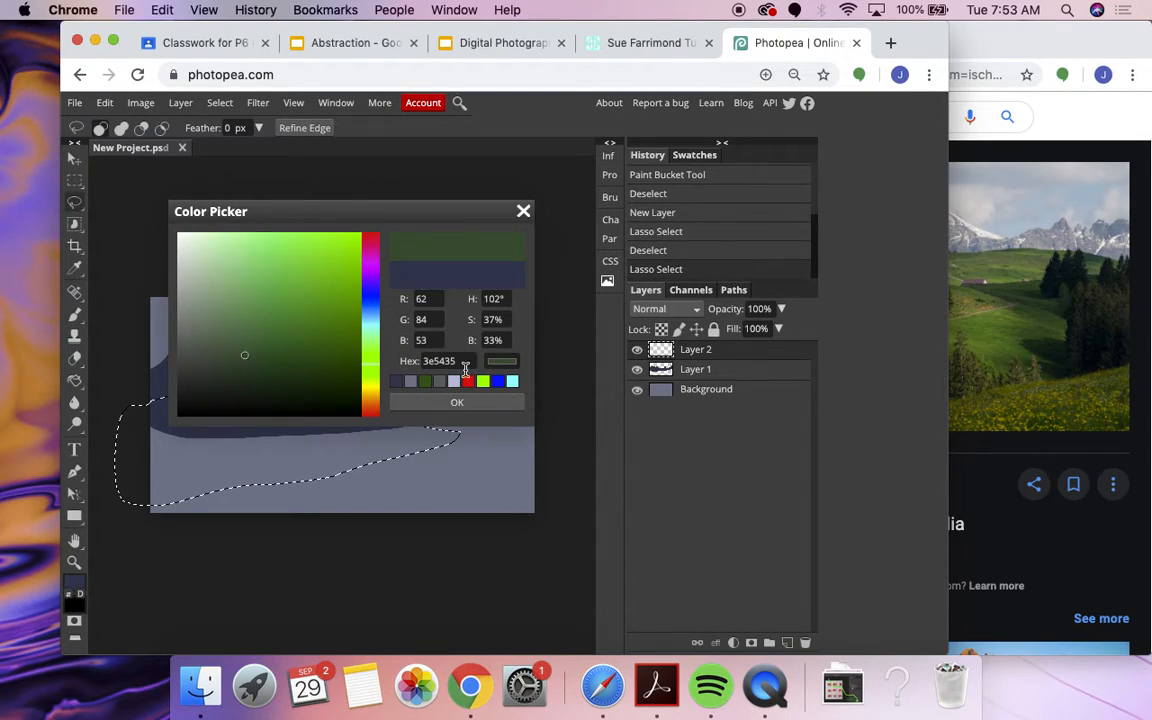
pyautogui.moveTo(886, 58)
pyautogui.mouseDown()
pyautogui.moveTo(432, 135)
pyautogui.moveTo(601, 49)
pyautogui.moveTo(868, 52)
pyautogui.mouseUp()
pyautogui.click(280, 344)
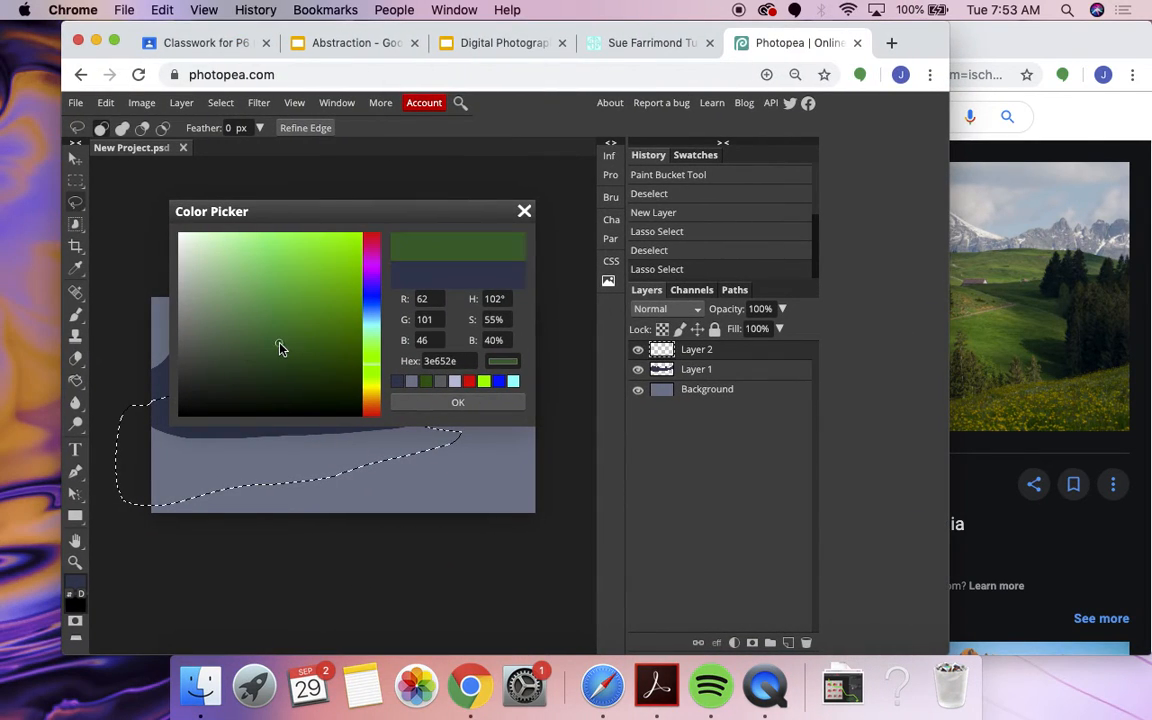
pyautogui.click(278, 334)
pyautogui.click(445, 403)
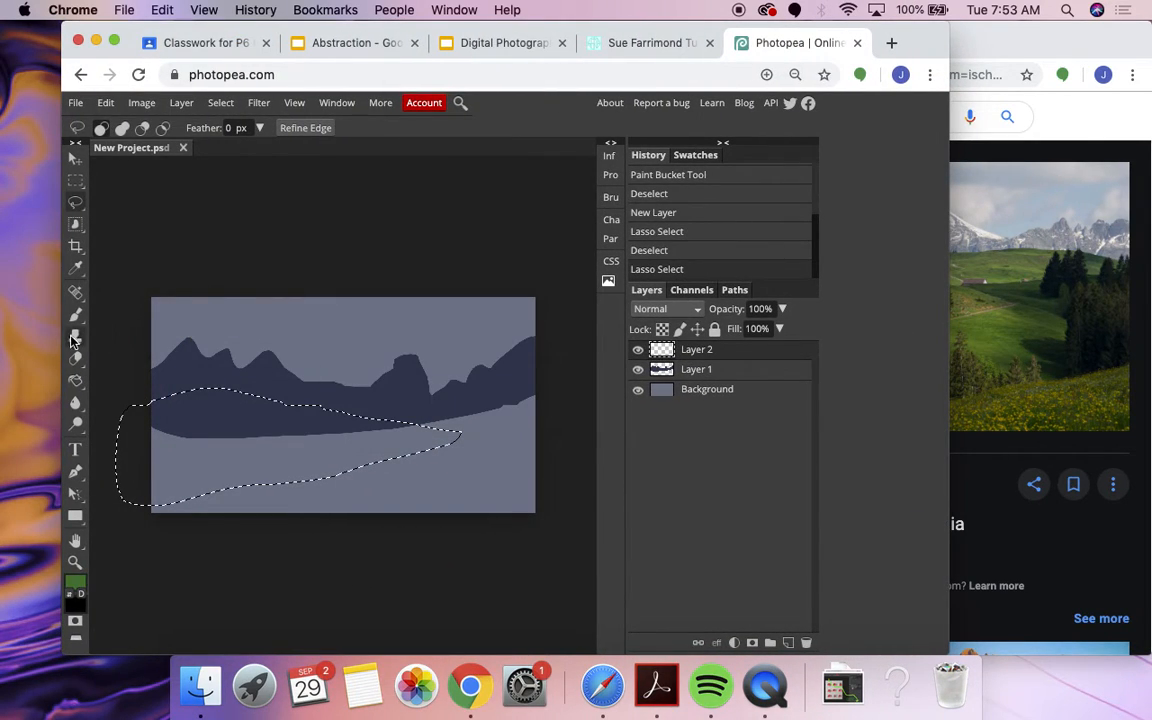
# Step: Fill the left hill selection on Layer 2 with the medium green using the Paint Bucket tool, and deselect it
pyautogui.click(75, 380)
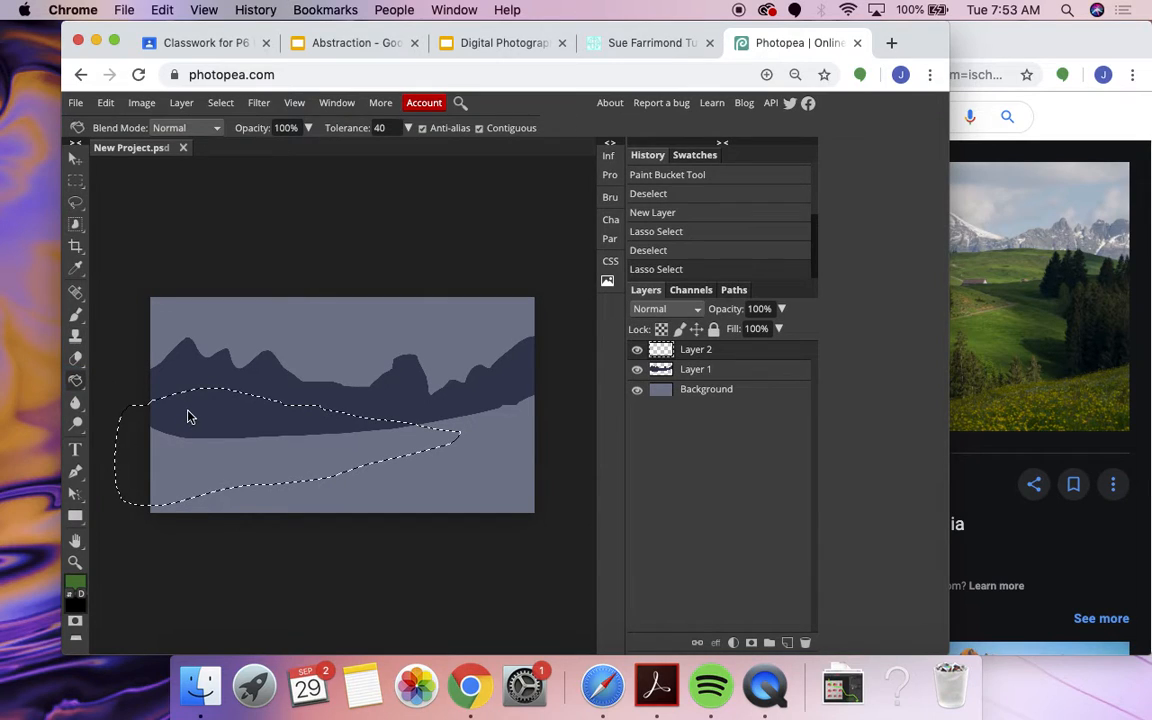
pyautogui.click(190, 418)
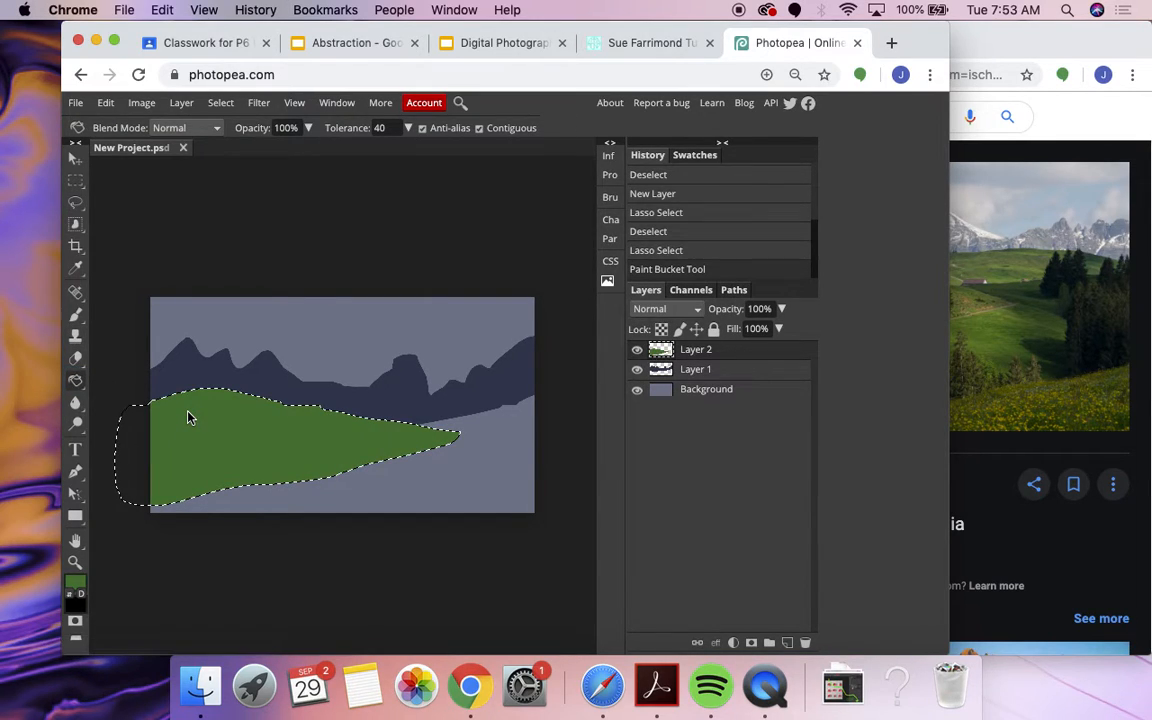
pyautogui.hotkey('ctrl', 'd')
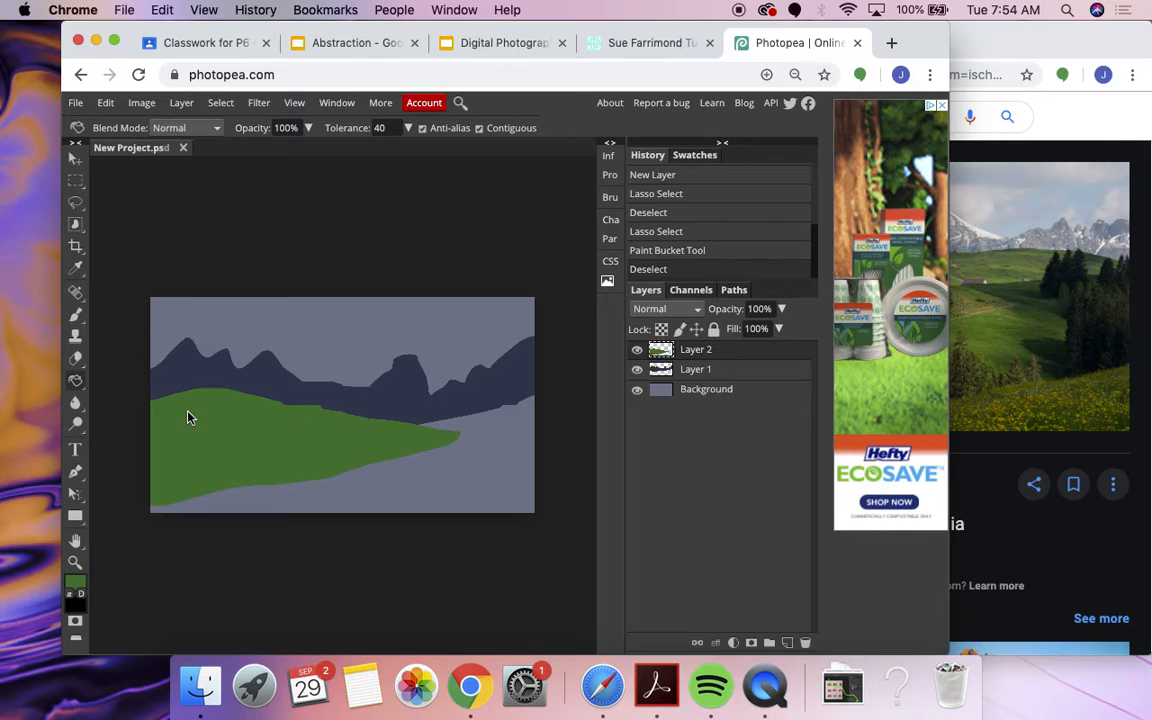
# Step: Add a new layer beneath Layer 2 and lasso a hill rising past the canvas's right edge, its tip overlapping the left hill
pyautogui.click(788, 643)
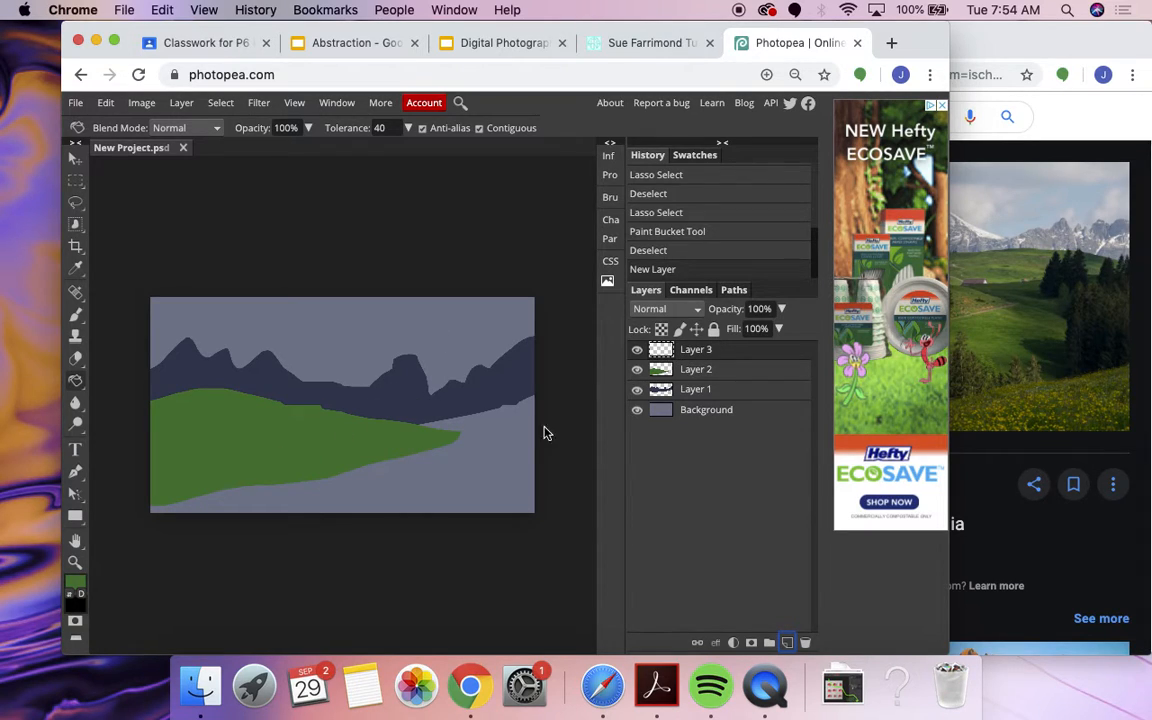
pyautogui.moveTo(740, 355); pyautogui.dragTo(748, 387)
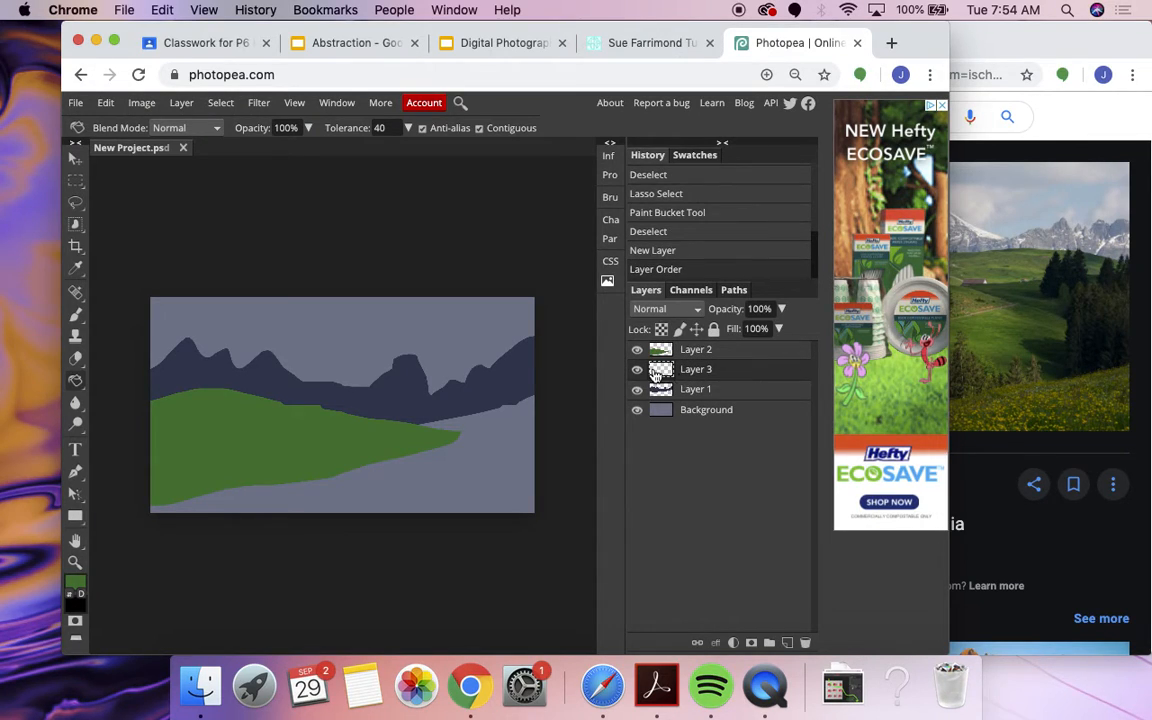
pyautogui.click(75, 202)
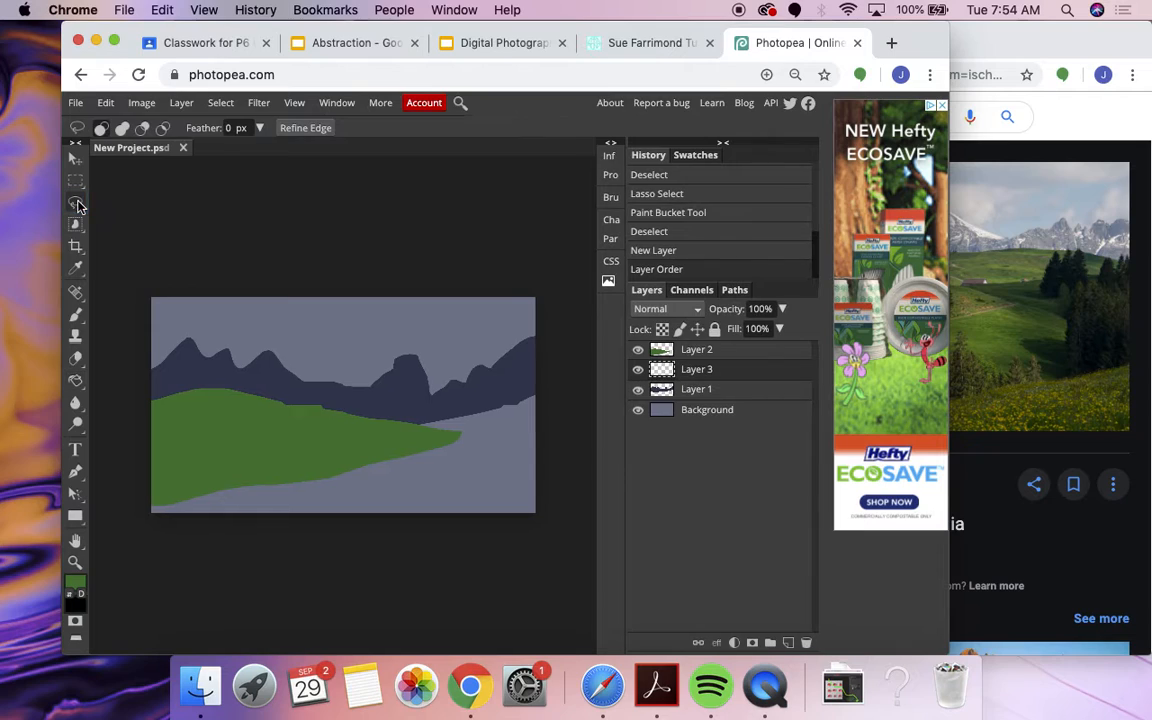
pyautogui.moveTo(561, 386)
pyautogui.mouseDown()
pyautogui.moveTo(341, 439)
pyautogui.moveTo(345, 452)
pyautogui.moveTo(436, 467)
pyautogui.moveTo(511, 466)
pyautogui.moveTo(576, 442)
pyautogui.moveTo(561, 384)
pyautogui.mouseUp()
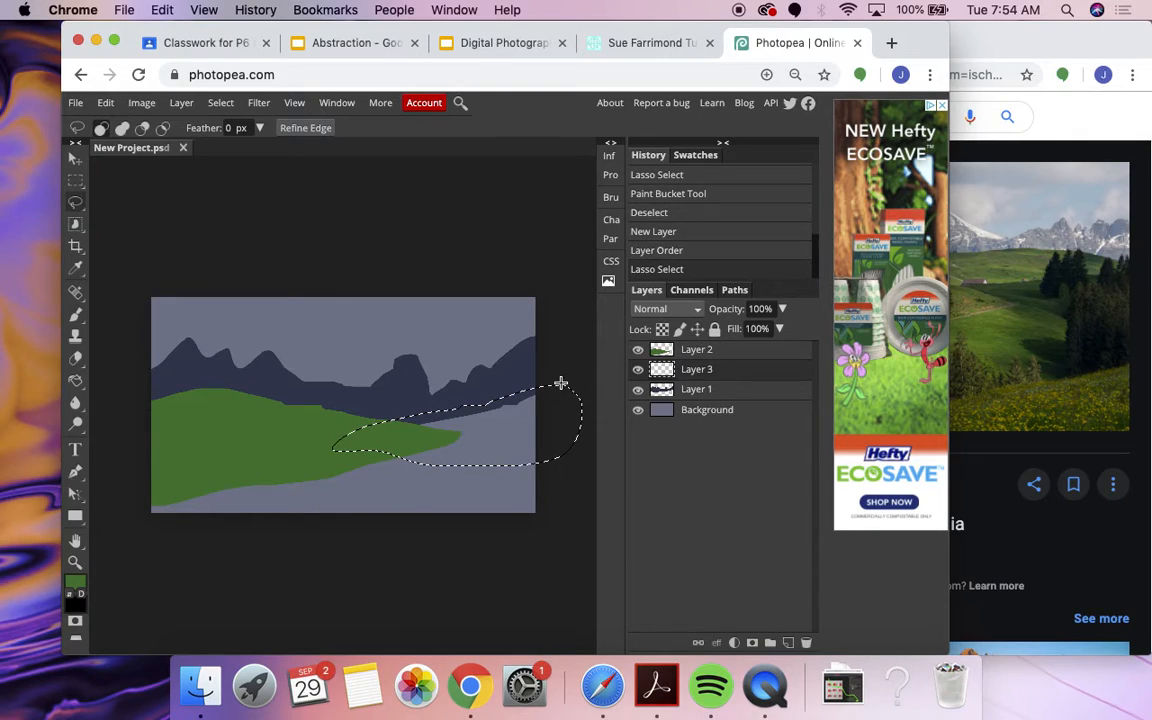
# Step: Set the foreground colour to a dark green, hex 244e11
pyautogui.click(76, 581)
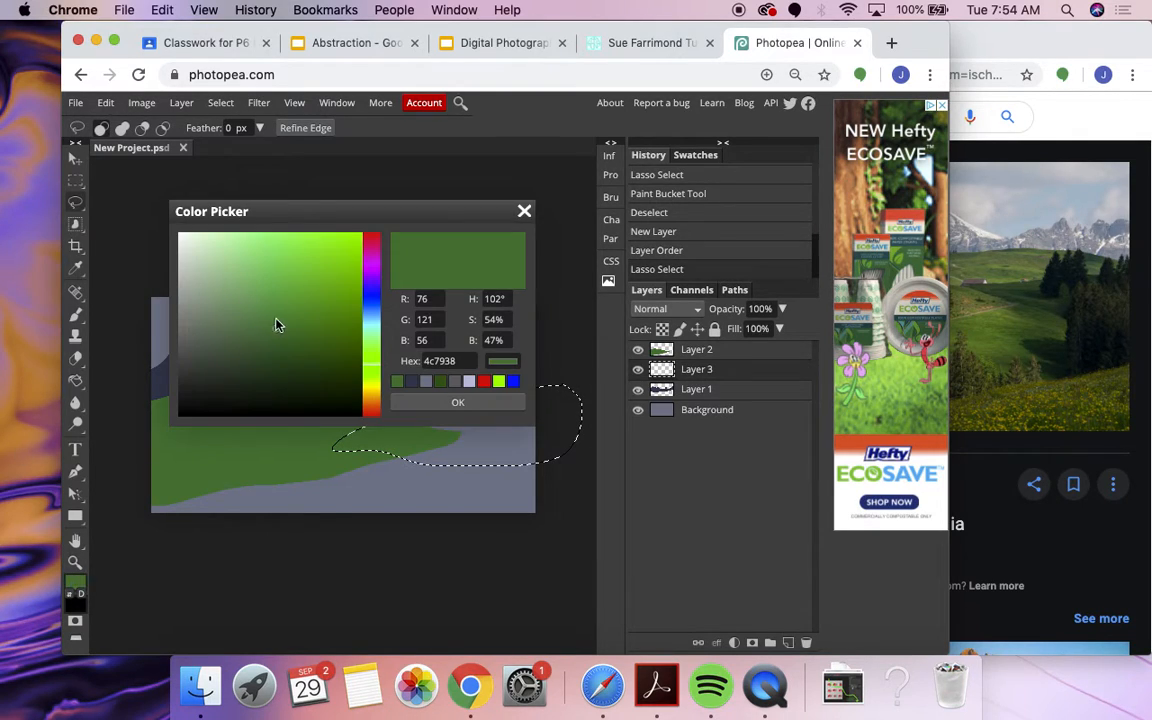
pyautogui.click(321, 361)
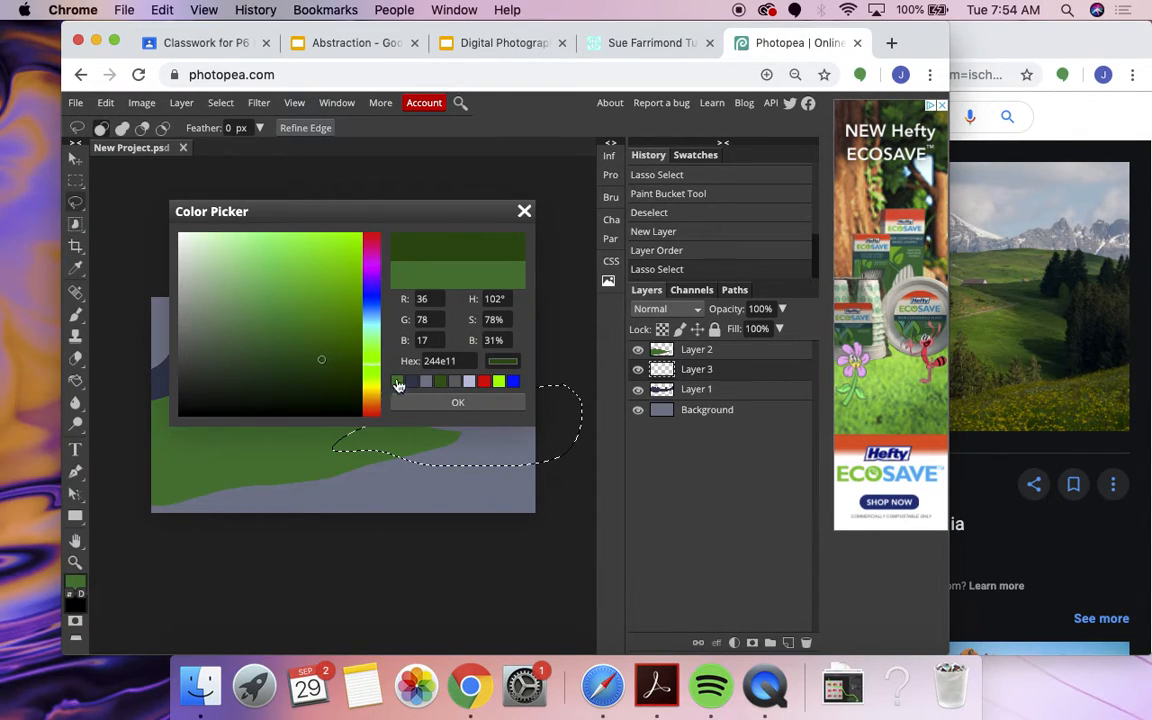
pyautogui.click(418, 401)
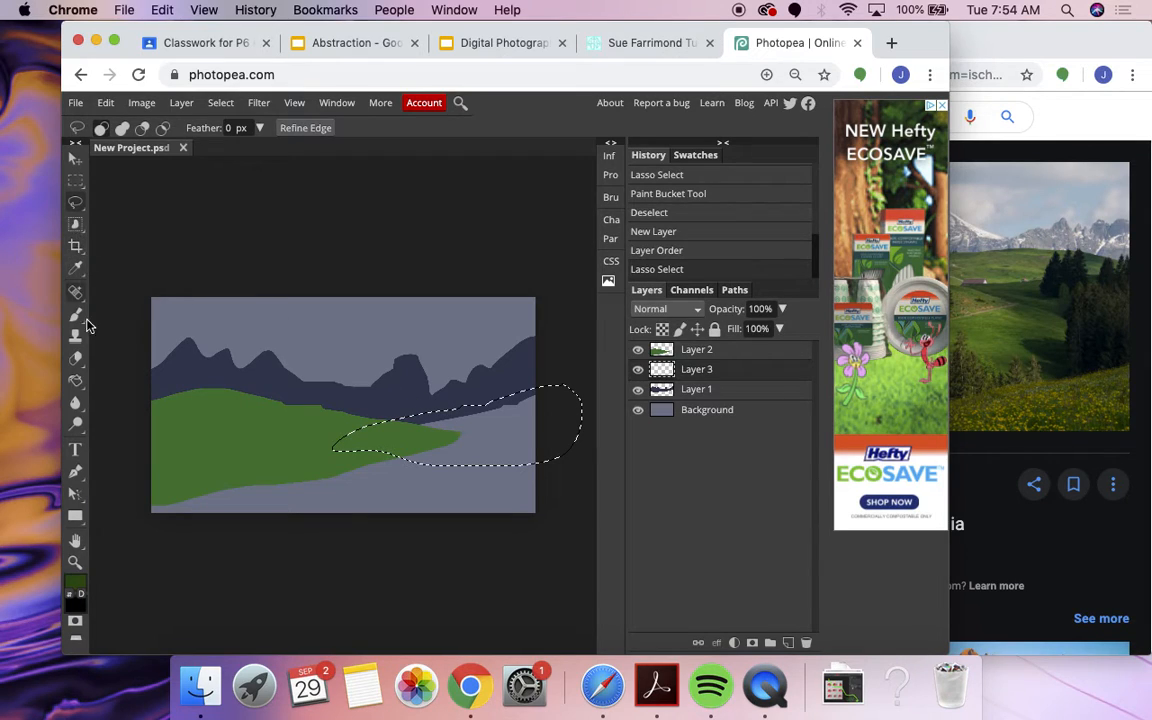
# Step: Fill the right hill selection with the dark green using the Paint Bucket tool, and deselect it
pyautogui.click(76, 384)
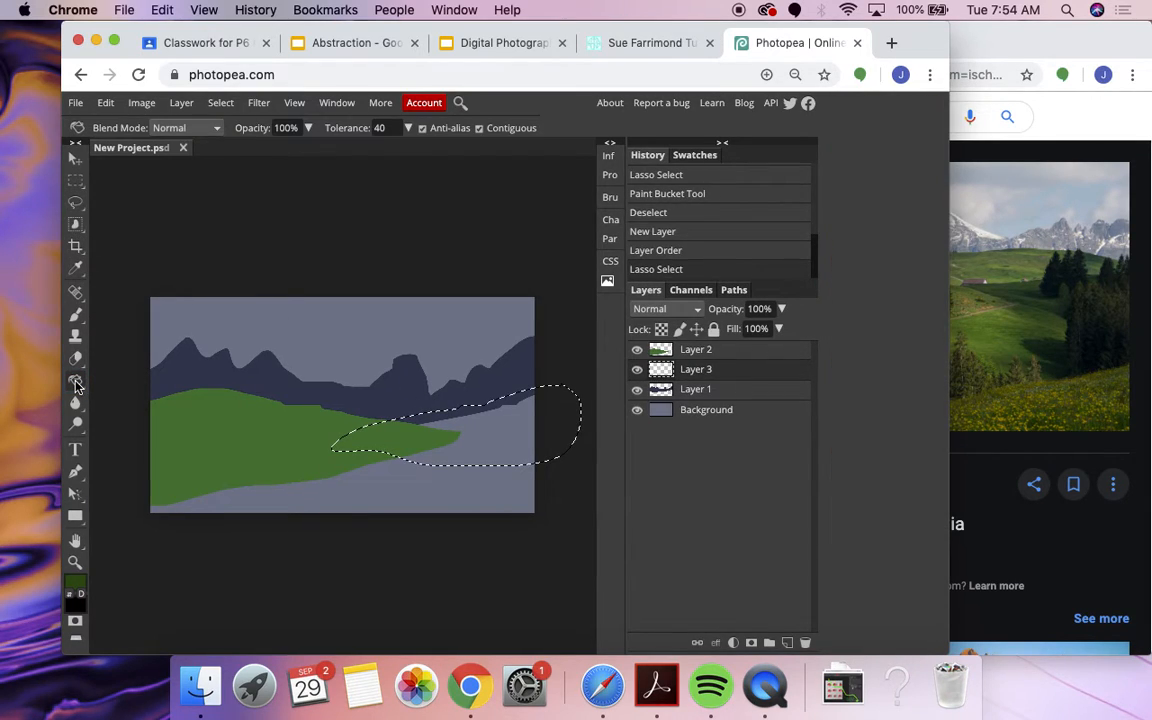
pyautogui.click(505, 432)
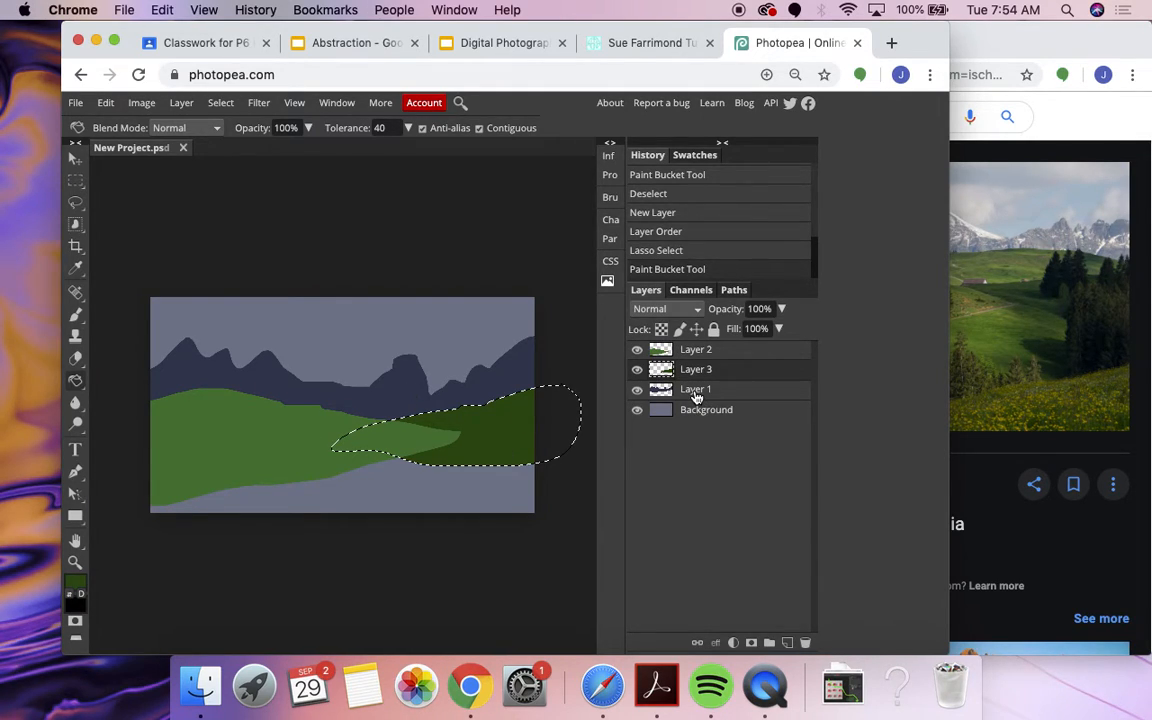
pyautogui.press('super+d')
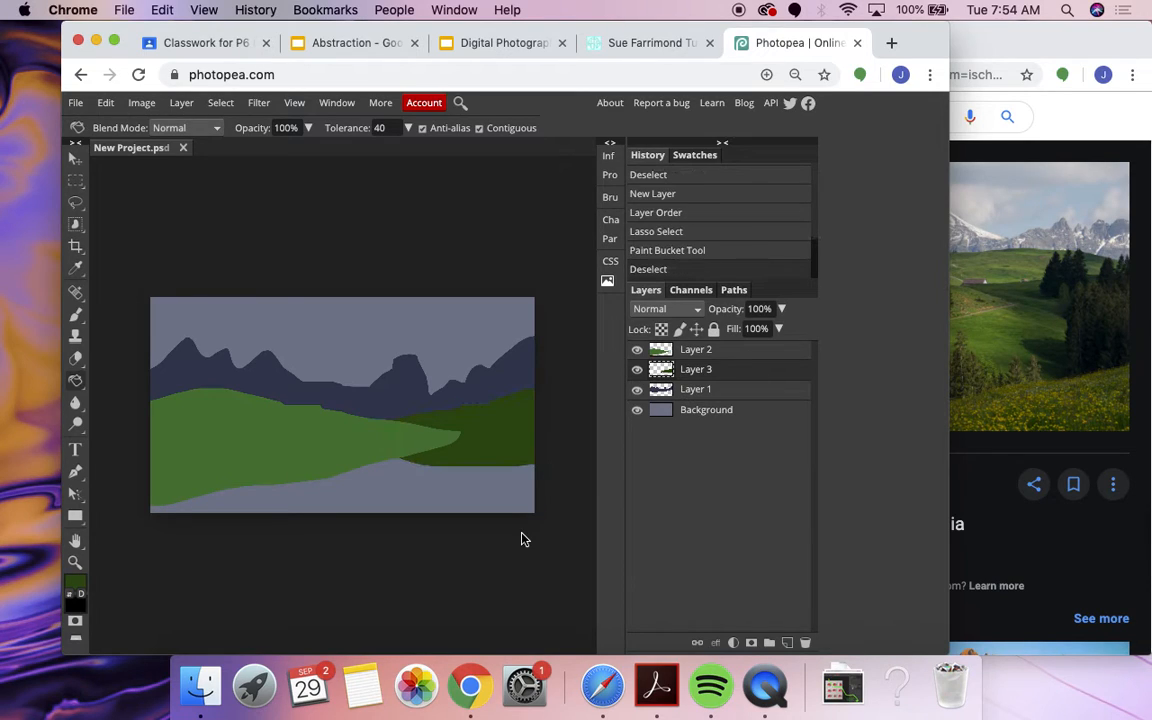
# Step: Add a new layer at the top of the stack and lasso a foreground hill spanning the canvas's lower part and extending past its edges
pyautogui.click(787, 643)
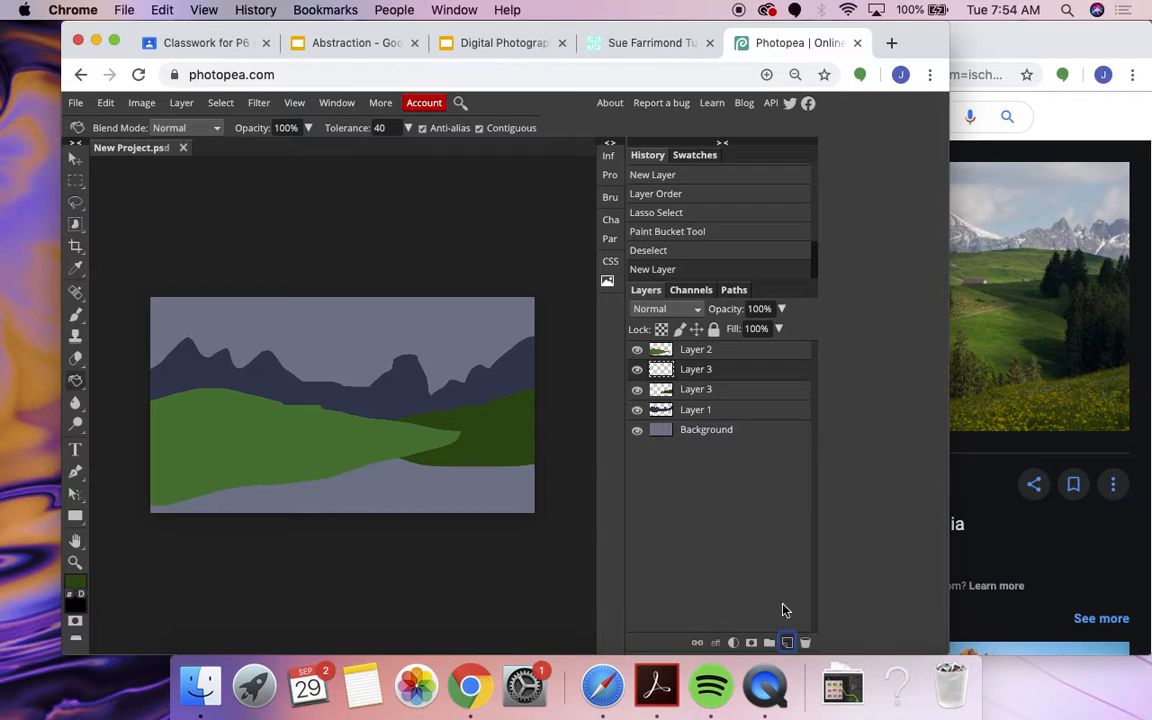
pyautogui.moveTo(697, 369); pyautogui.dragTo(738, 347)
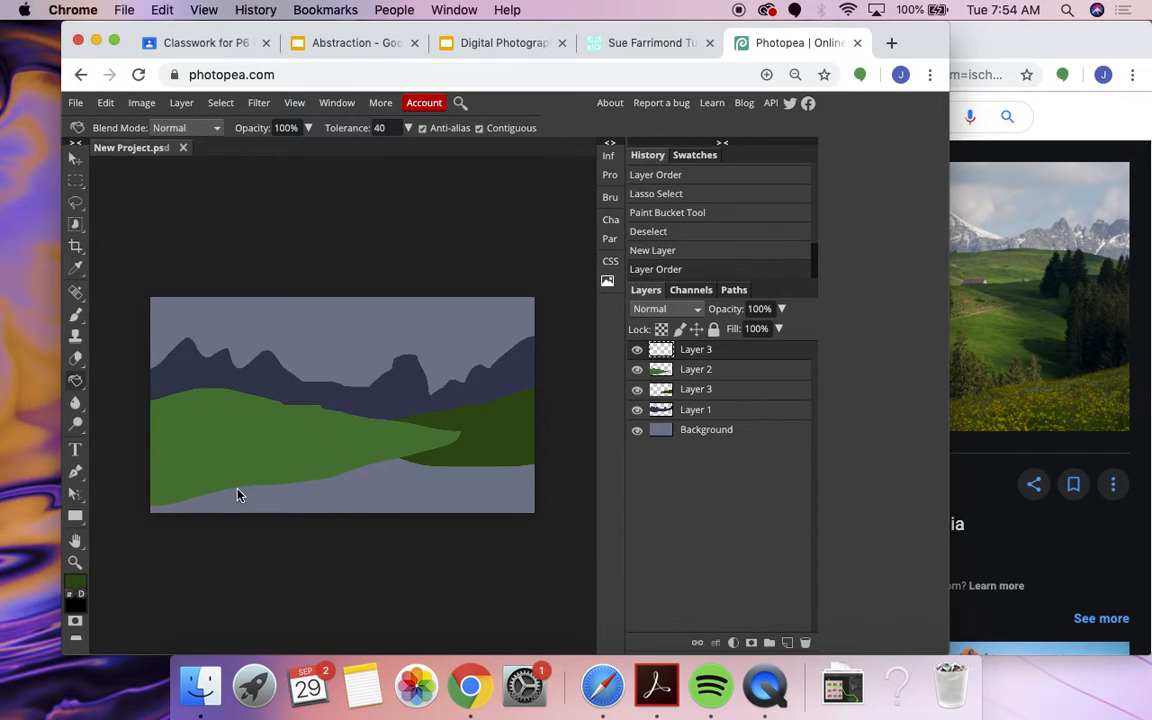
pyautogui.click(75, 201)
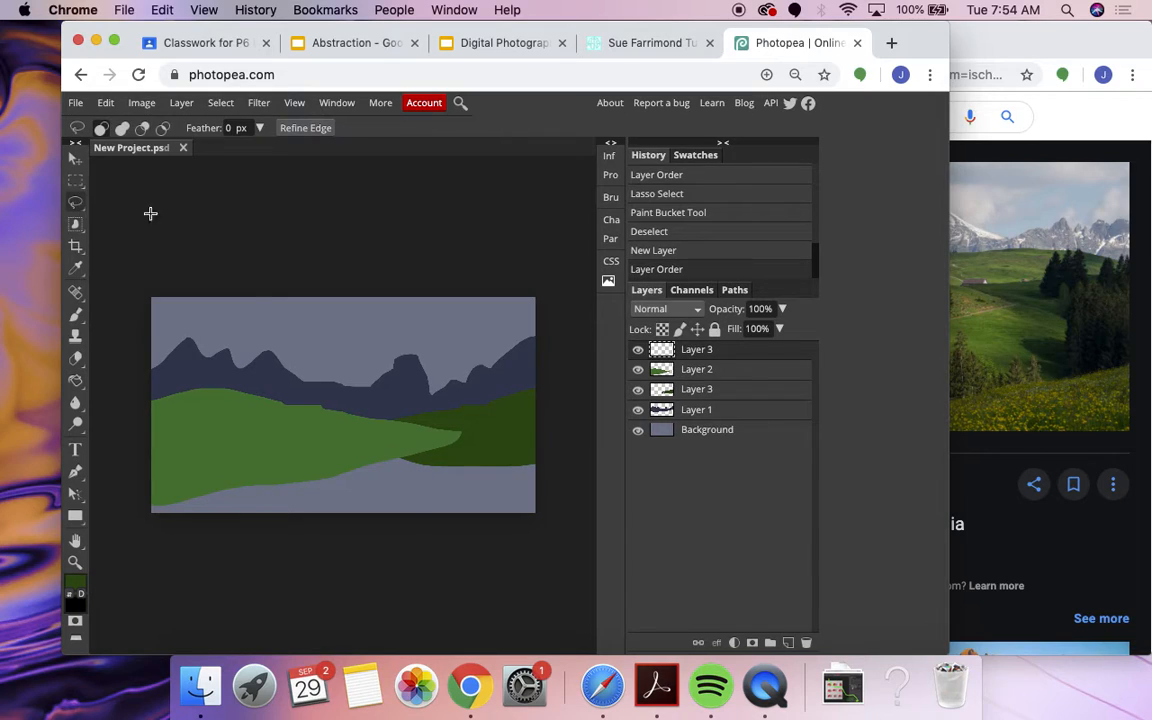
pyautogui.moveTo(556, 467); pyautogui.dragTo(473, 461)
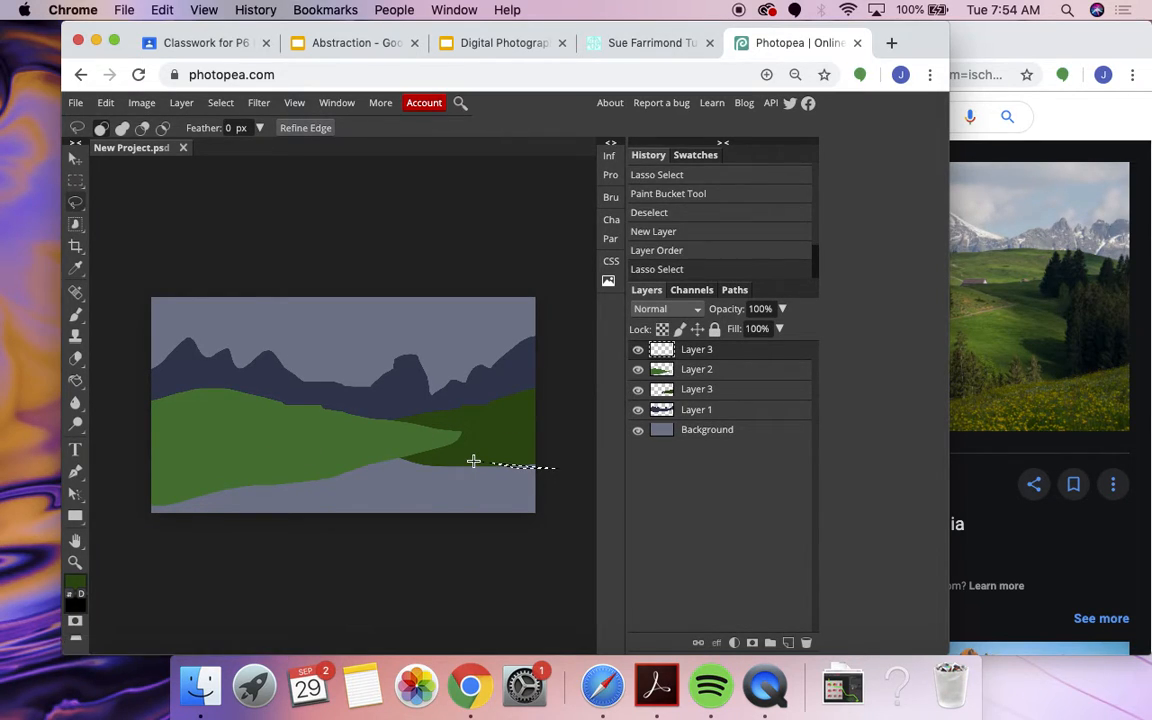
pyautogui.click(475, 466)
pyautogui.moveTo(555, 457)
pyautogui.mouseDown()
pyautogui.moveTo(330, 448)
pyautogui.moveTo(238, 465)
pyautogui.moveTo(139, 508)
pyautogui.moveTo(126, 526)
pyautogui.moveTo(483, 552)
pyautogui.moveTo(541, 534)
pyautogui.moveTo(575, 505)
pyautogui.moveTo(549, 455)
pyautogui.mouseUp()
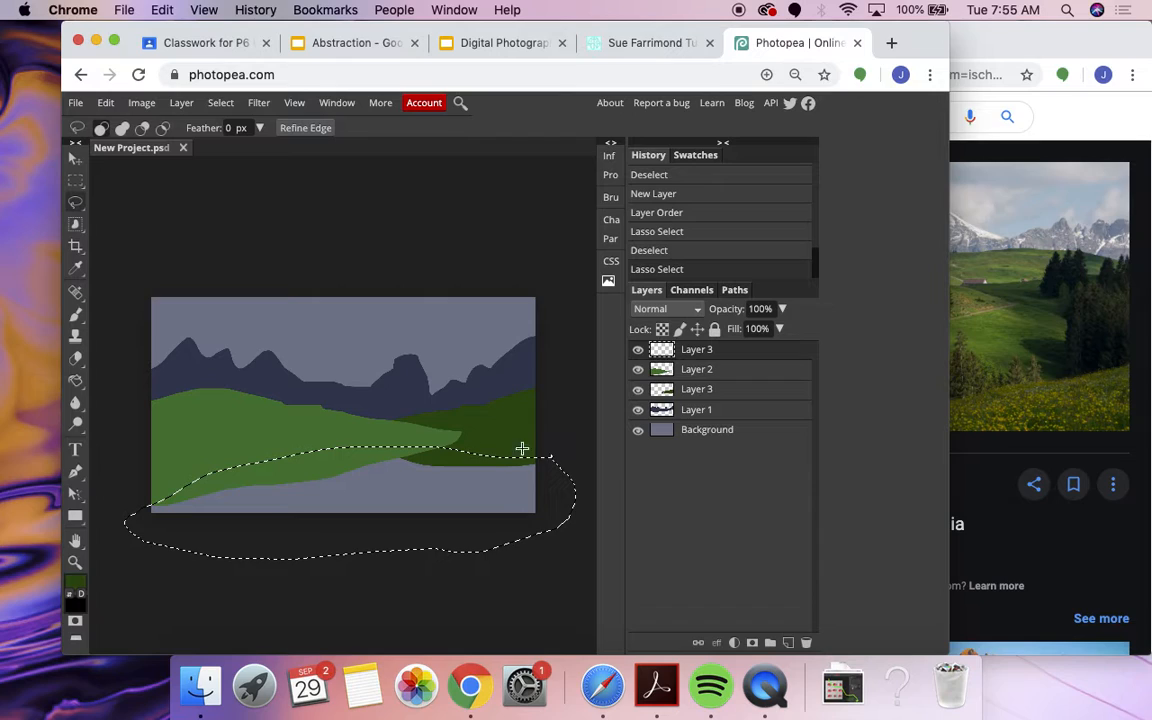
# Step: Set the foreground colour to a bright green, hex 47b117
pyautogui.click(76, 585)
pyautogui.moveTo(322, 331); pyautogui.dragTo(338, 291)
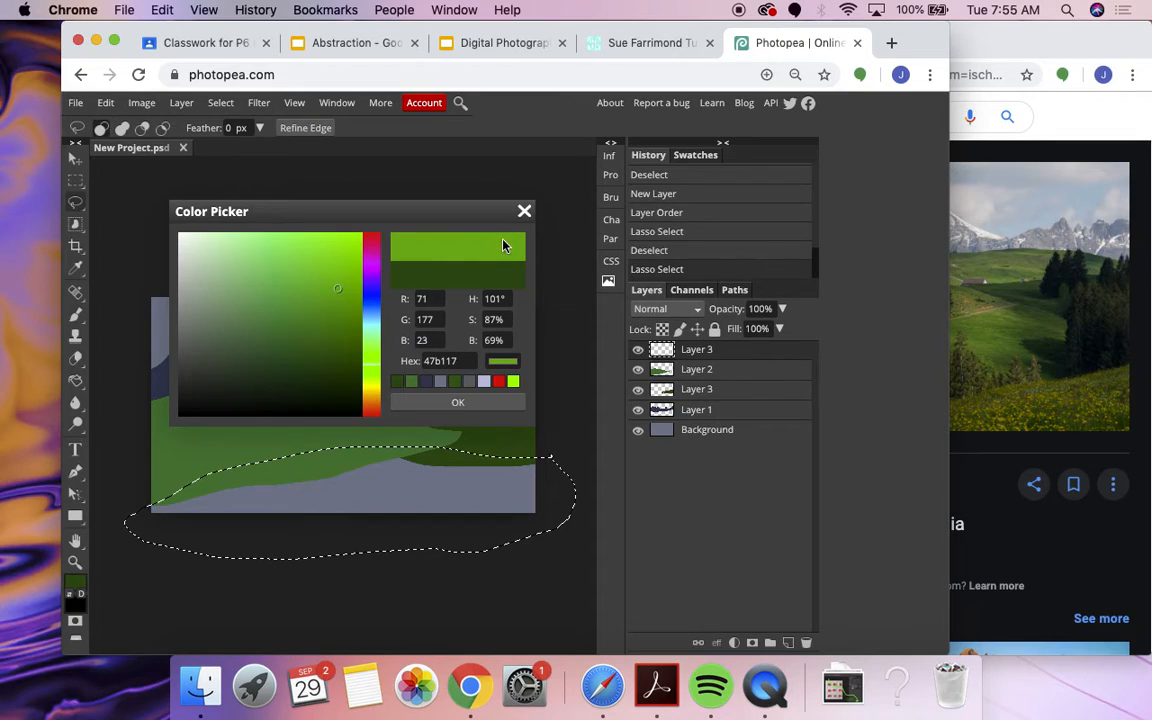
pyautogui.click(462, 404)
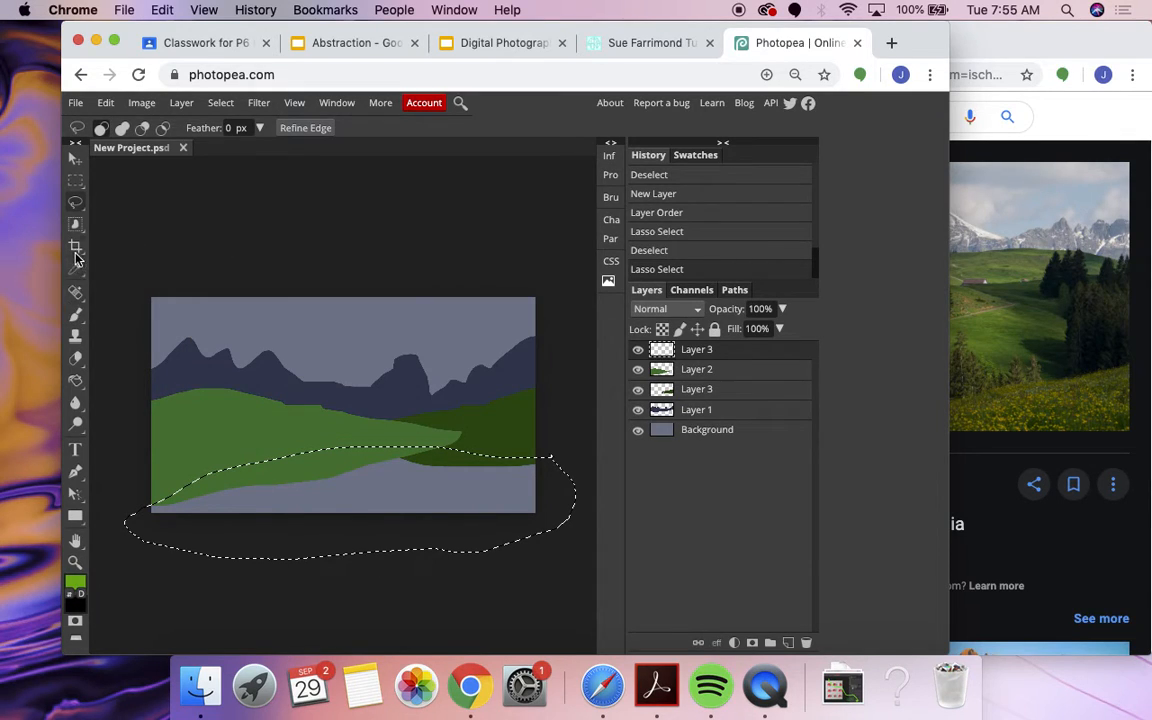
# Step: Fill the foreground hill selection on the top layer with the bright green using the Paint Bucket tool, and deselect it
pyautogui.click(75, 380)
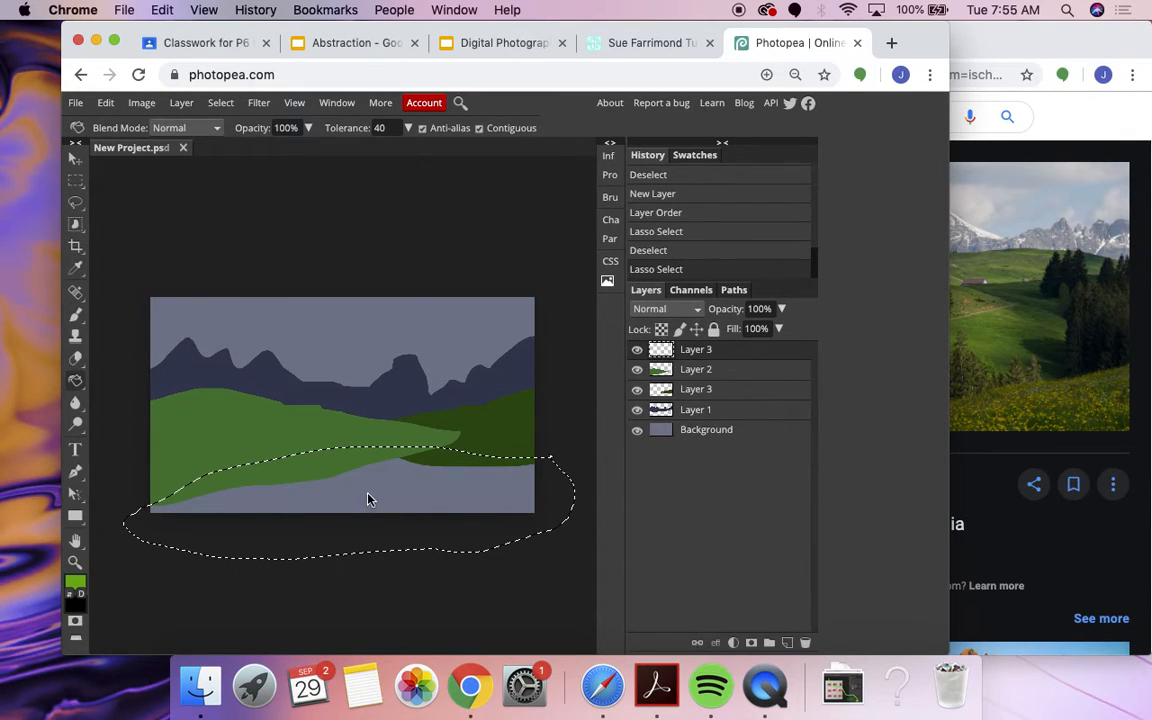
pyautogui.click(374, 496)
pyautogui.press('super+d')
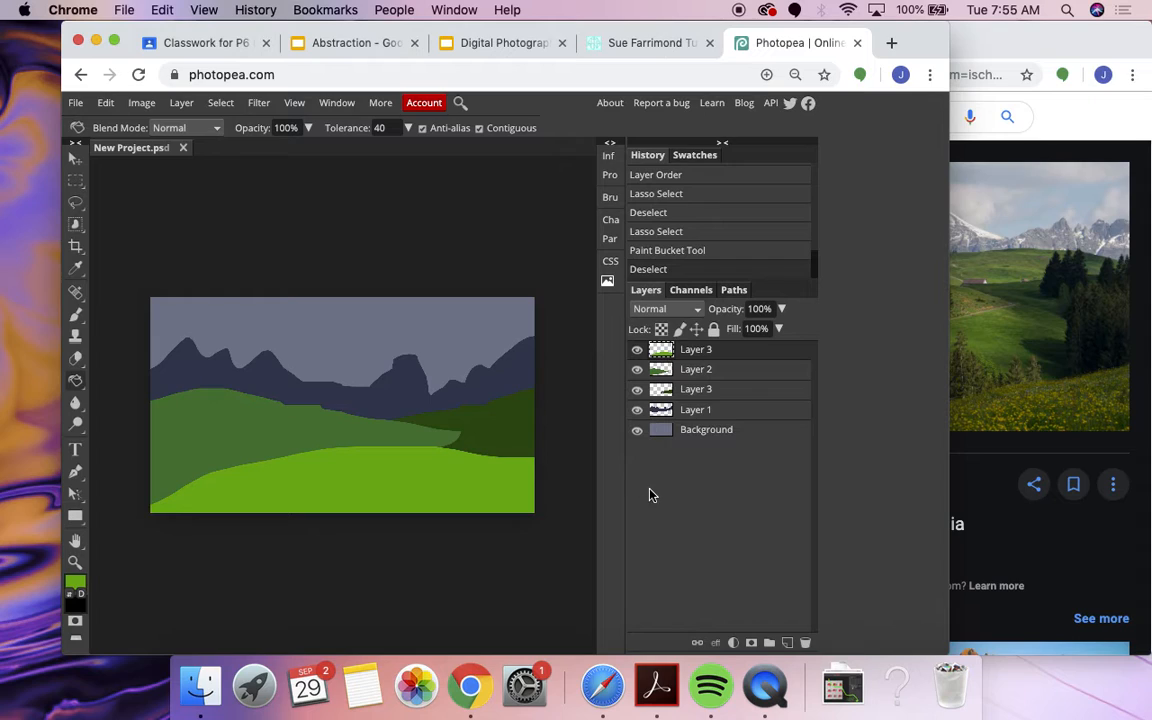
# Step: Add a new layer just beneath the foreground hill's layer and lasso a small evergreen tree with a trunk at the hill's left side
pyautogui.click(786, 642)
pyautogui.moveTo(738, 352); pyautogui.dragTo(736, 381)
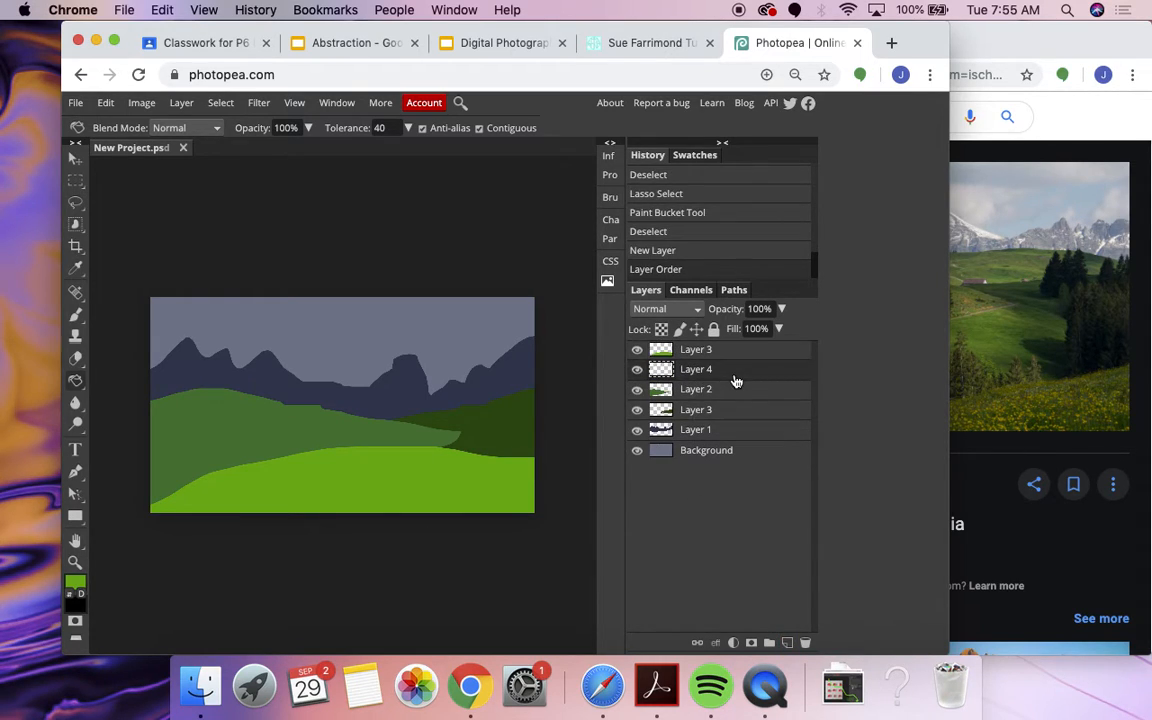
pyautogui.click(75, 201)
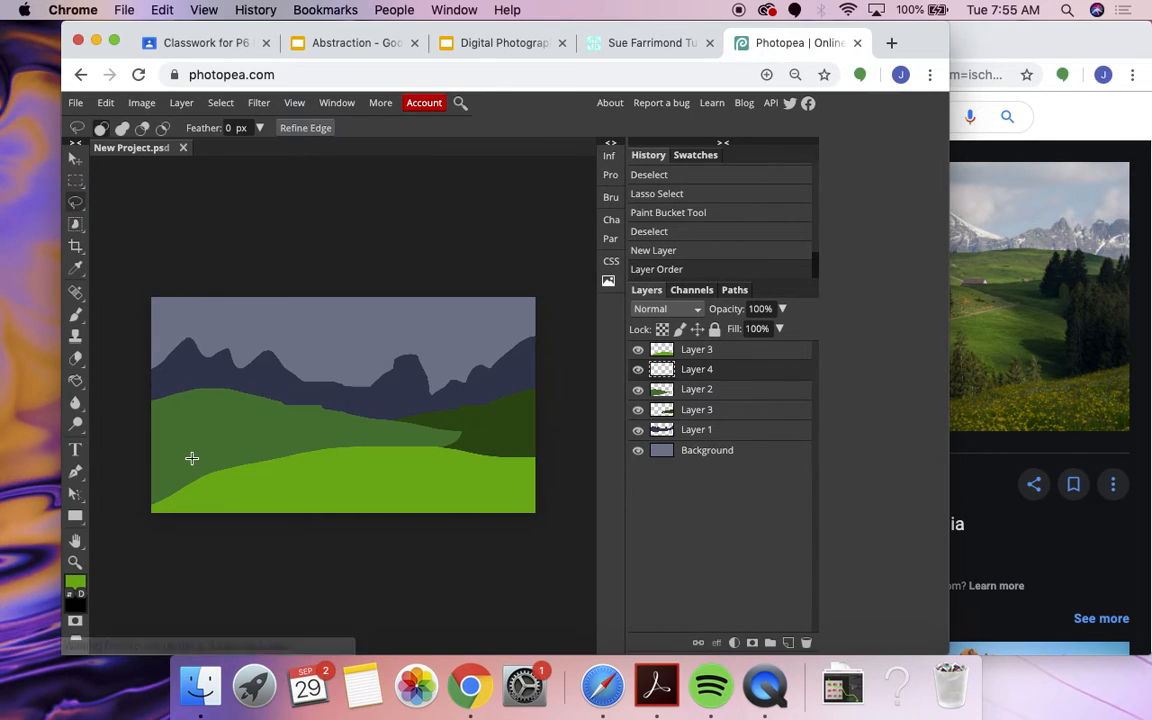
pyautogui.moveTo(204, 491)
pyautogui.mouseDown()
pyautogui.moveTo(211, 408)
pyautogui.moveTo(228, 452)
pyautogui.moveTo(204, 490)
pyautogui.mouseUp()
# Step: Fill the evergreen tree selection with a very dark olive foreground colour using the Paint Bucket tool
pyautogui.click(74, 584)
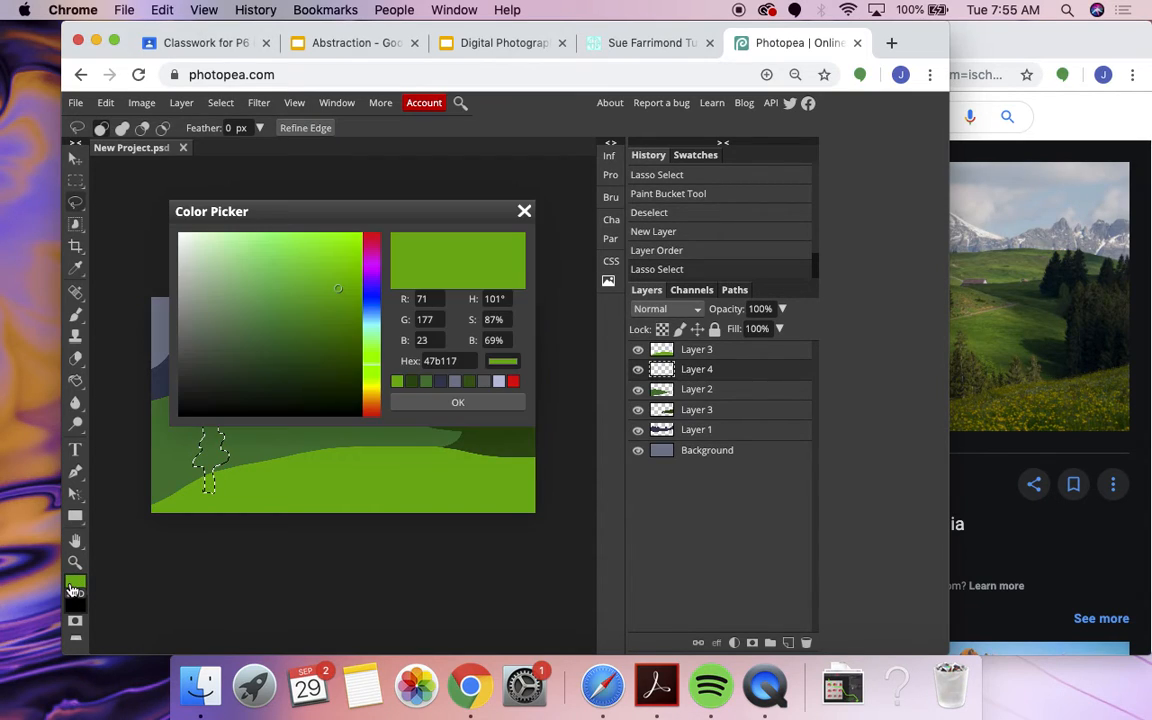
pyautogui.click(370, 372)
pyautogui.click(332, 366)
pyautogui.click(376, 382)
pyautogui.click(335, 378)
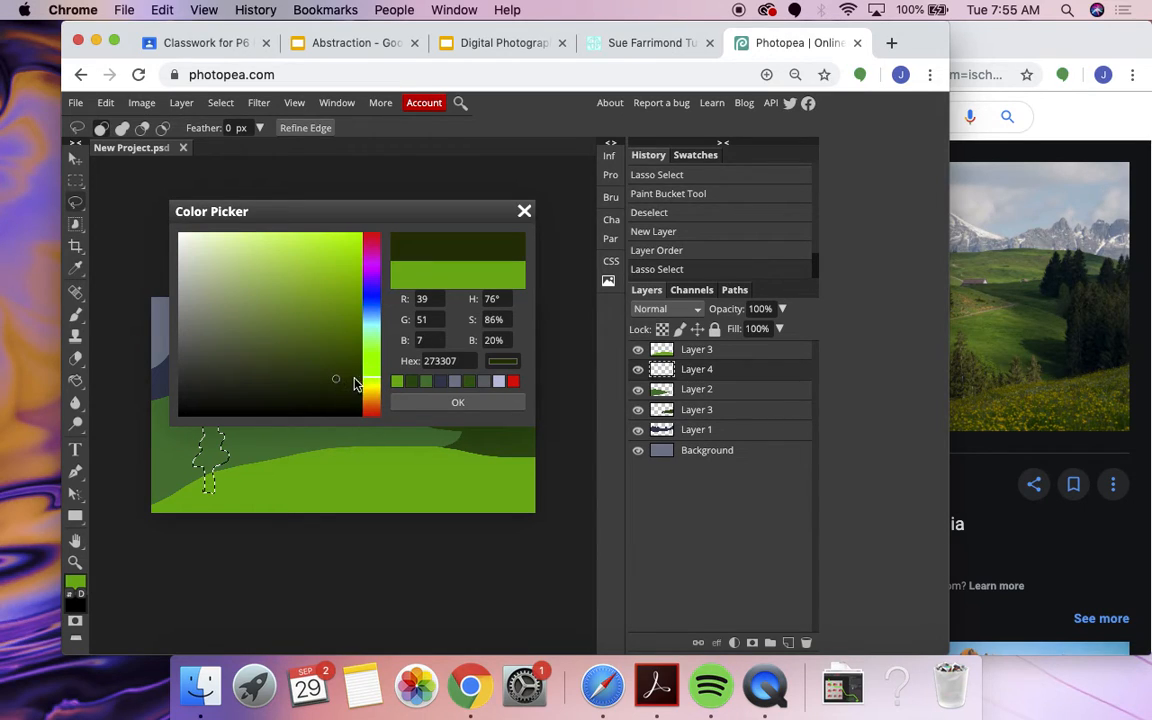
pyautogui.click(370, 390)
pyautogui.click(450, 401)
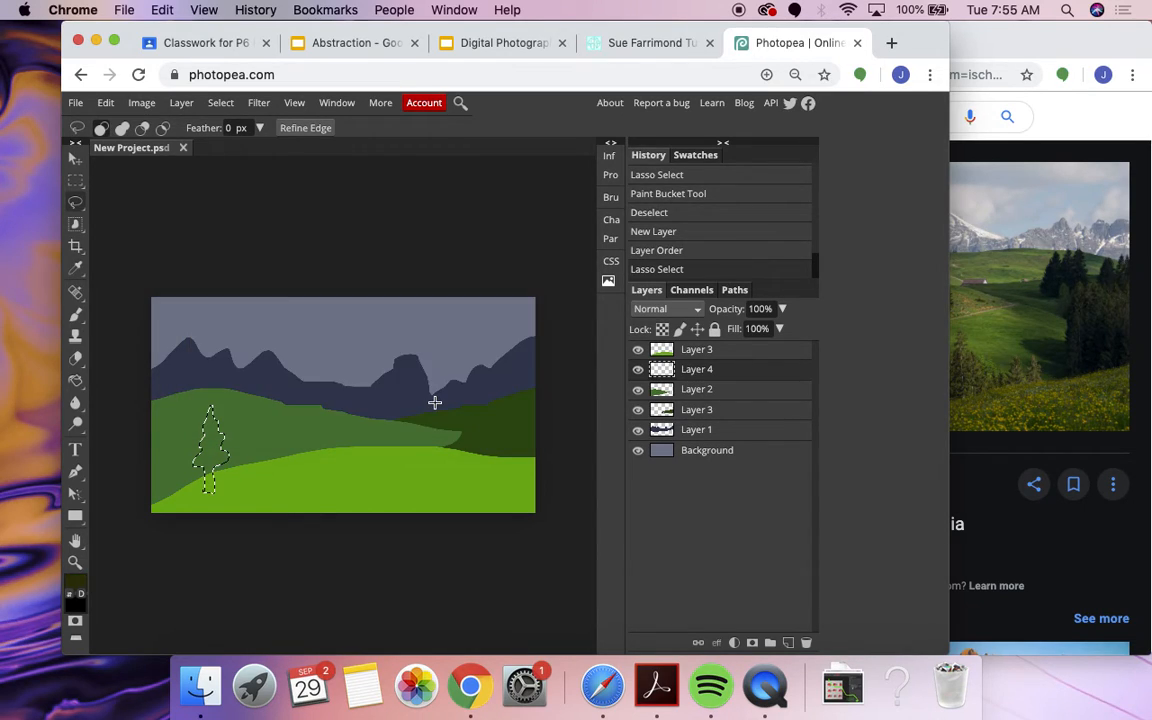
pyautogui.click(79, 386)
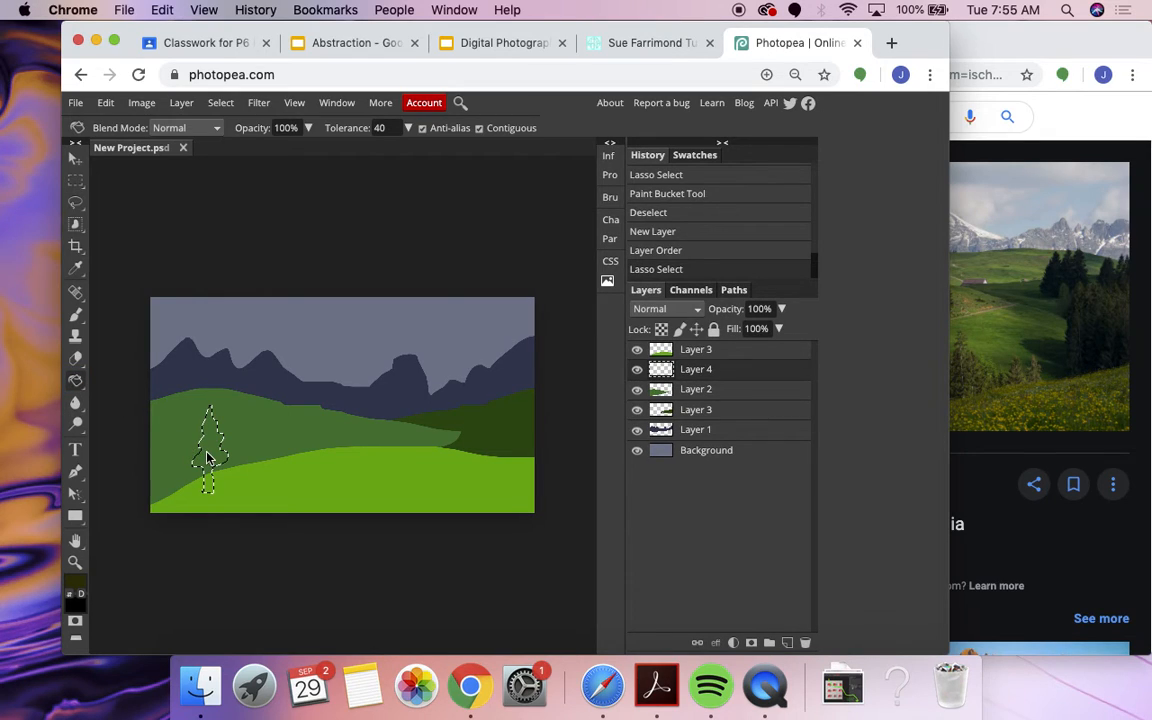
pyautogui.click(207, 452)
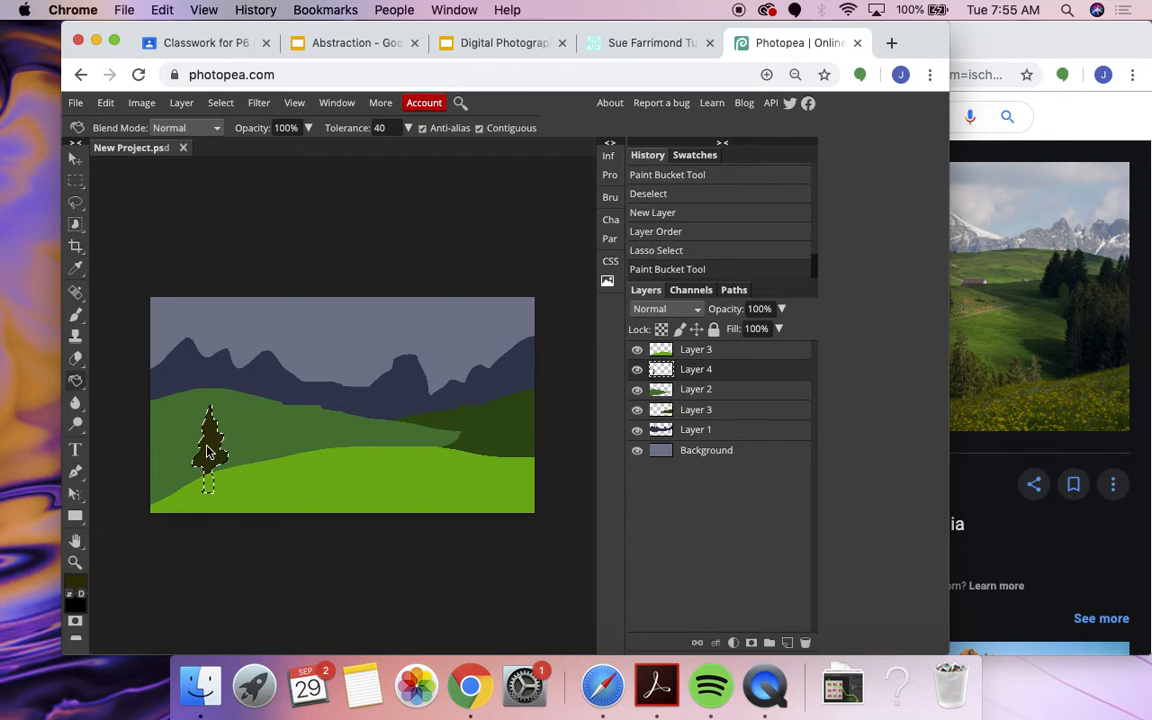
# Step: Duplicate the selected tree twice on the same layer, placing the copies further right along the foreground hill's crest
pyautogui.click(75, 158)
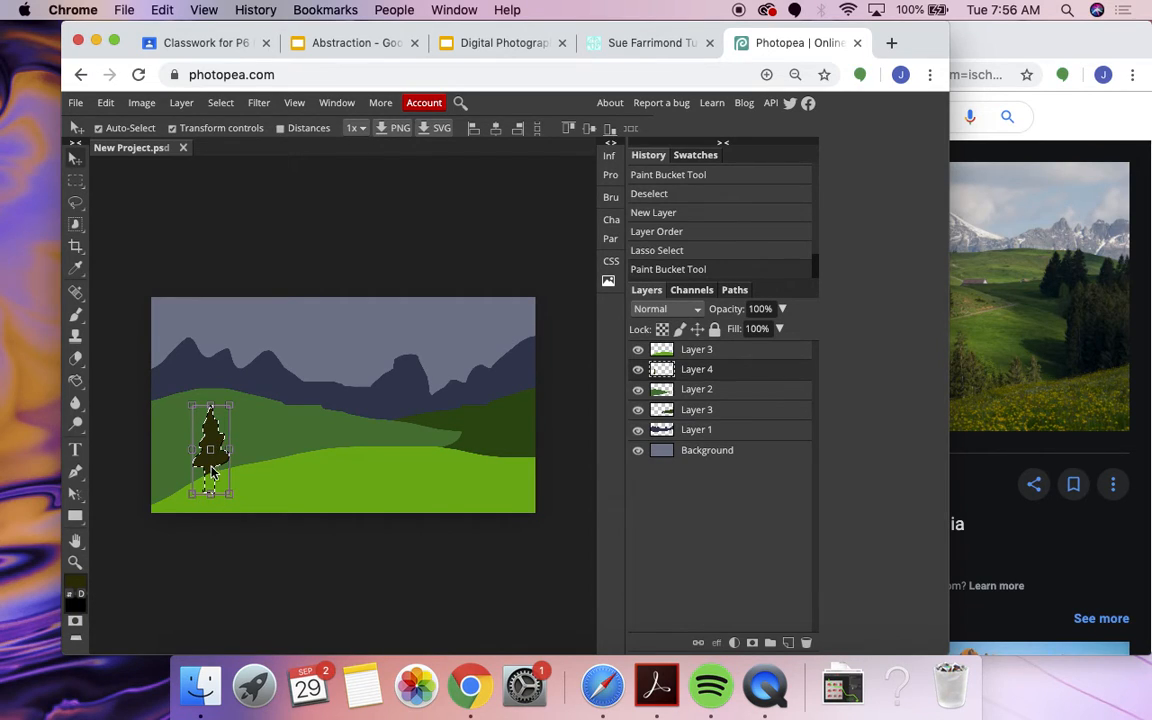
pyautogui.moveTo(212, 472); pyautogui.dragTo(280, 458)
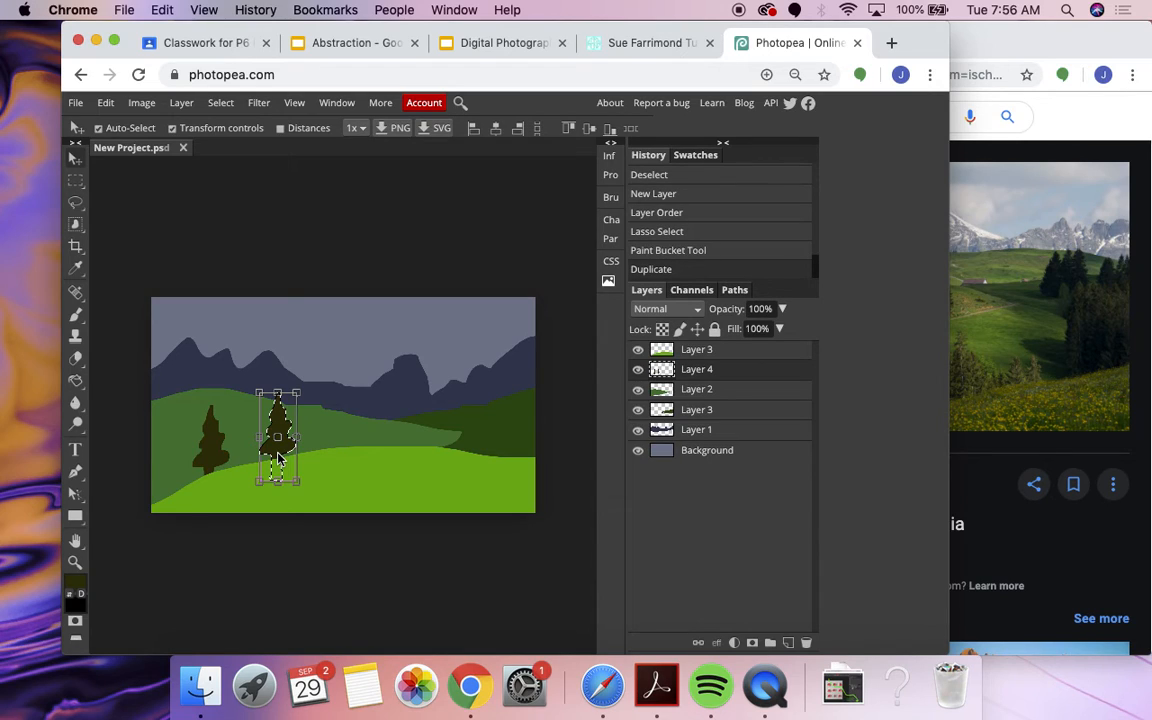
pyautogui.moveTo(279, 458); pyautogui.dragTo(360, 448)
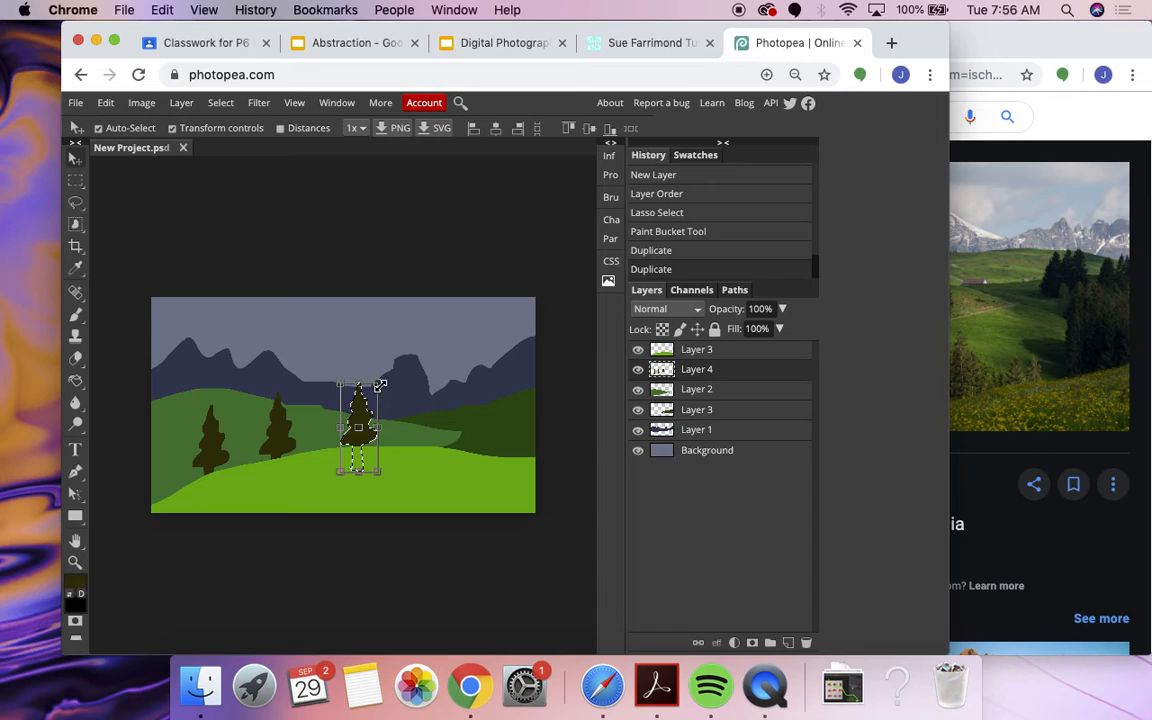
# Step: Scale the third tree to about 45% width and 49% height, place it where the right-hand hills meet, and deselect it
pyautogui.moveTo(380, 383); pyautogui.dragTo(437, 389)
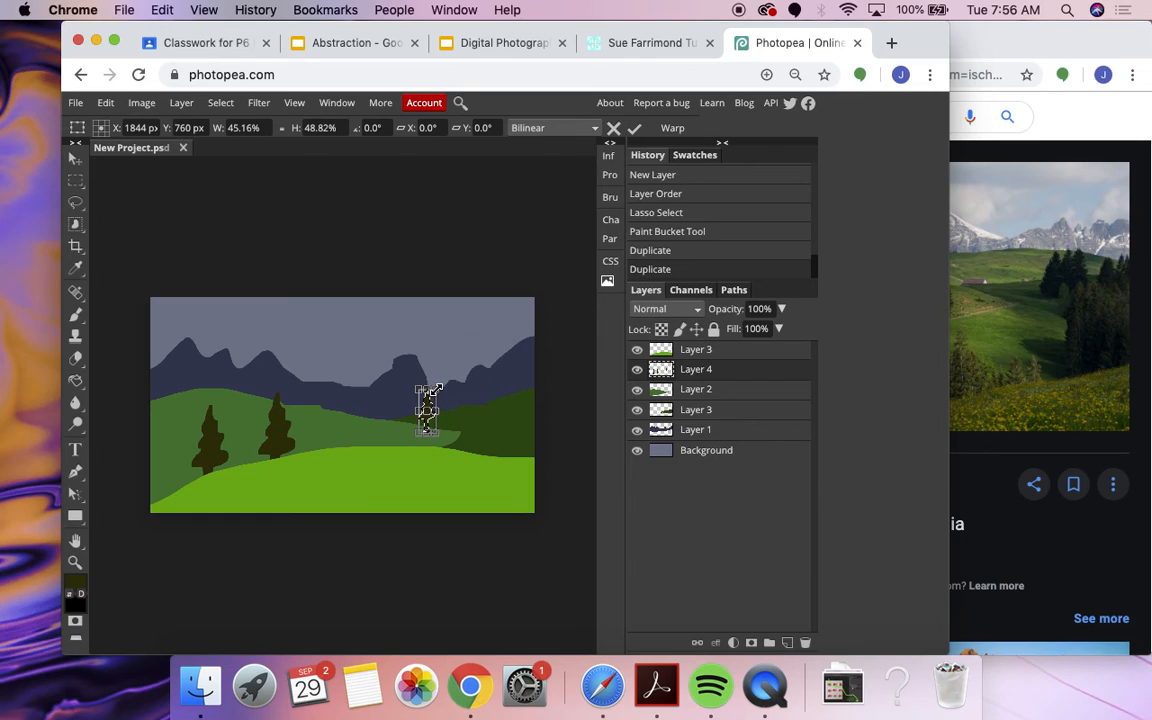
pyautogui.press('Return')
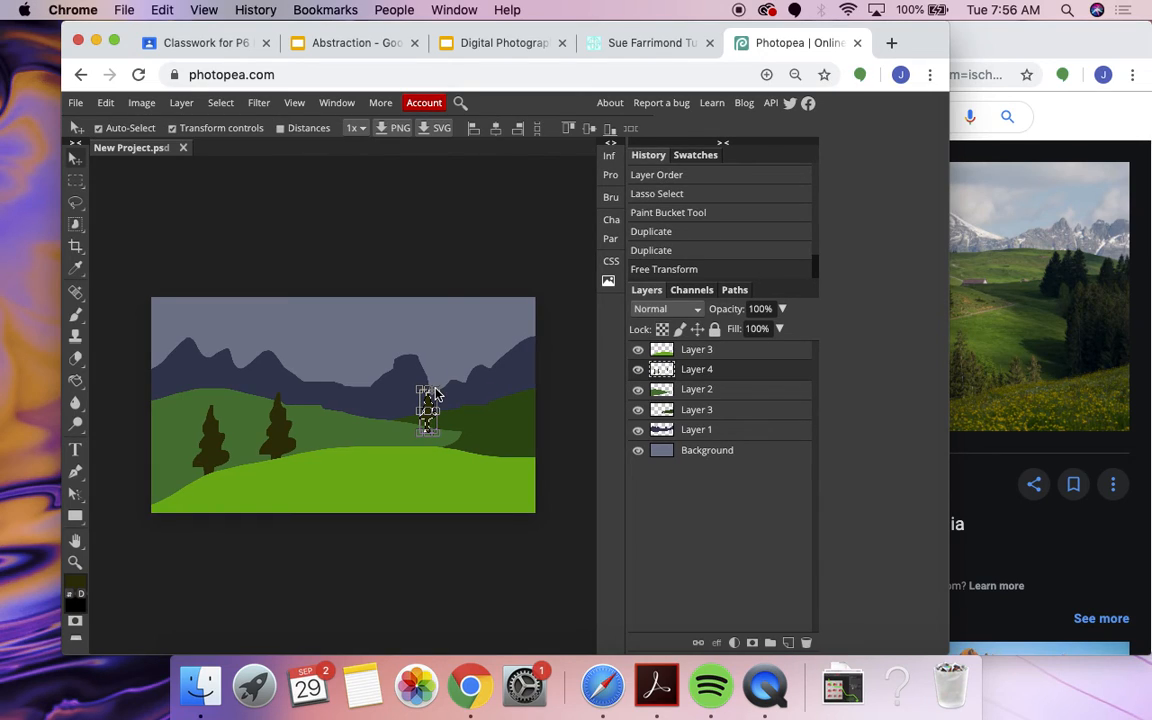
pyautogui.hotkey('ctrl', 'd')
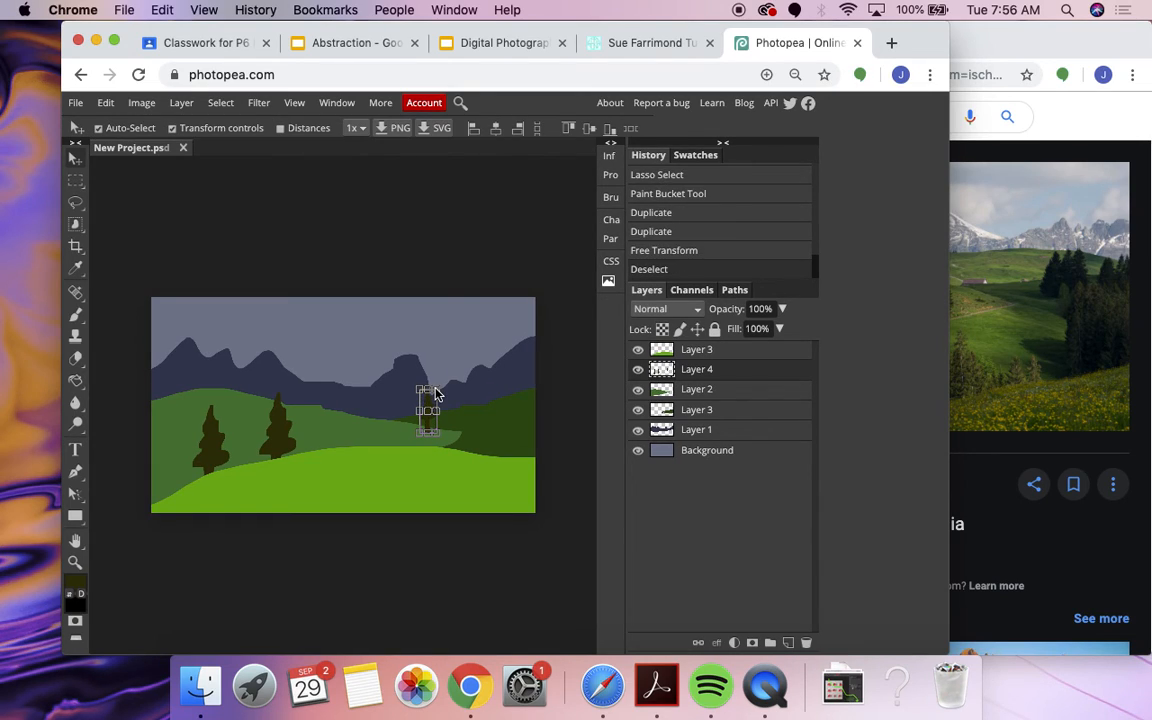
pyautogui.click(76, 181)
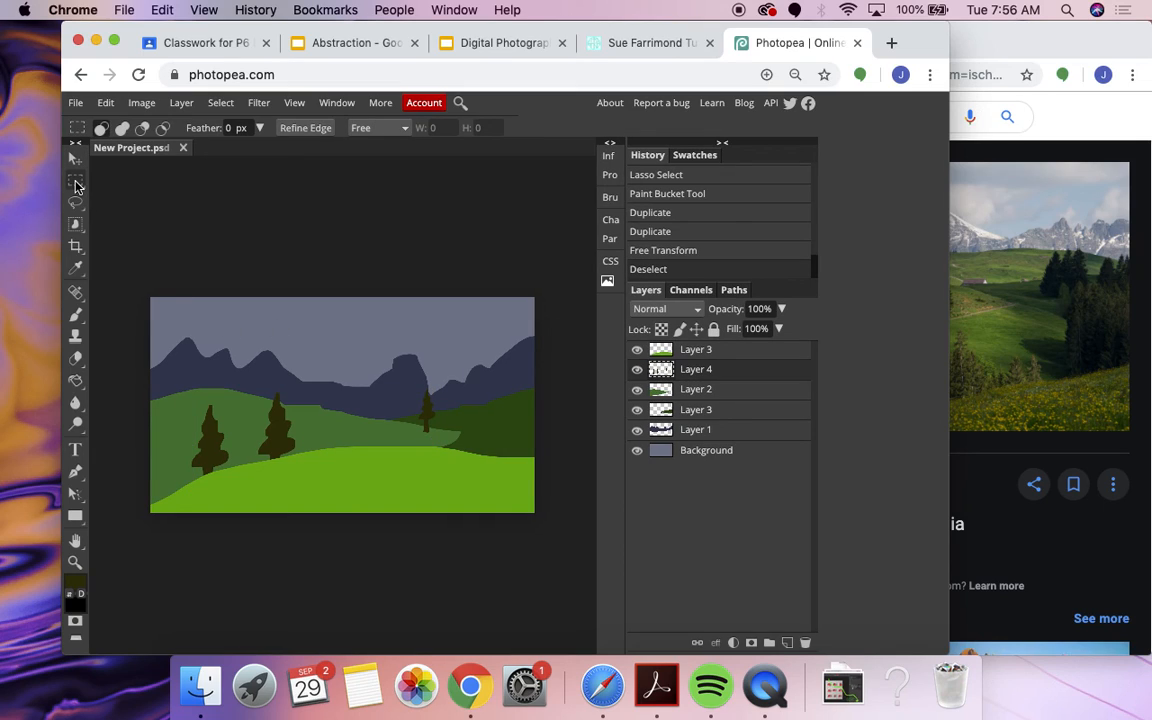